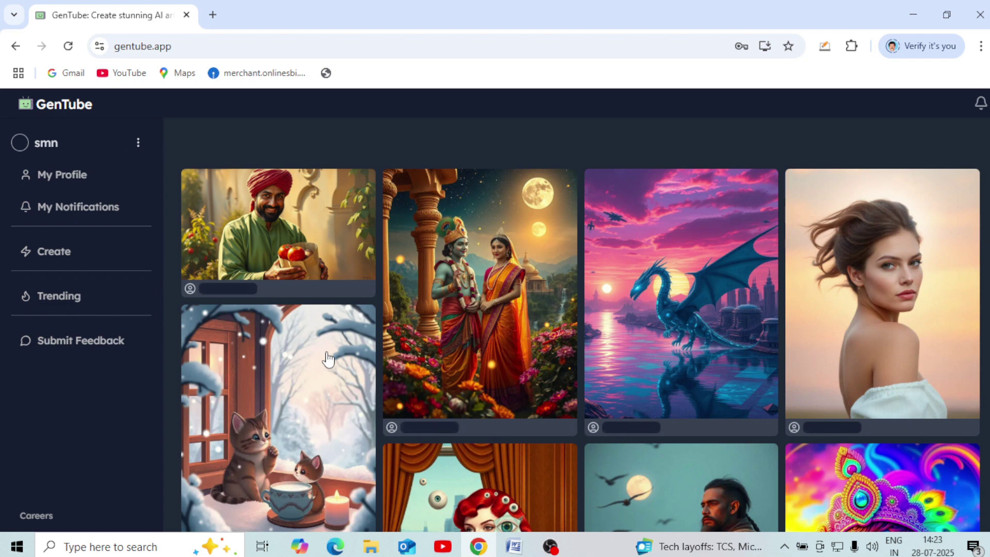
Step: Look over the account menu options, and open My Profile to browse the previously created images
click(139, 144)
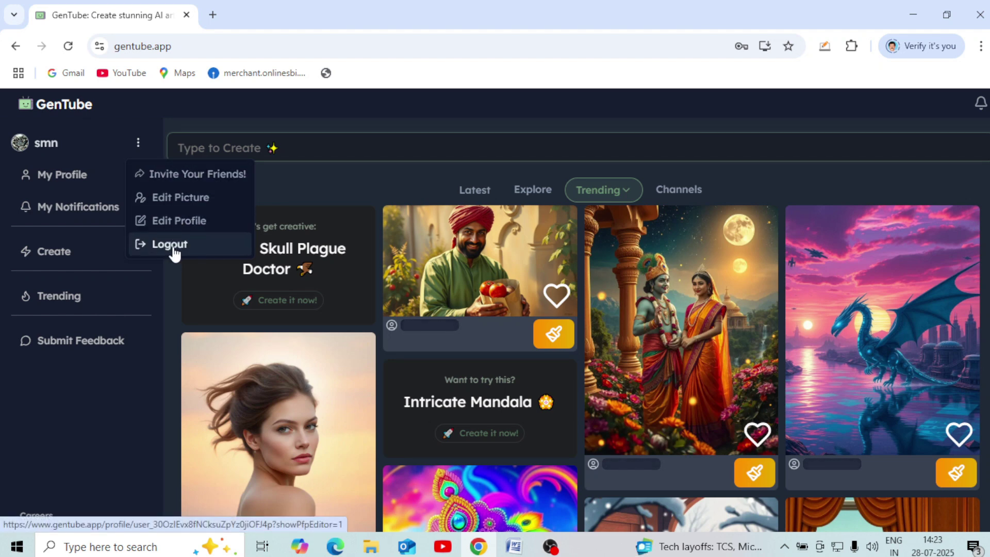
click(137, 107)
click(59, 177)
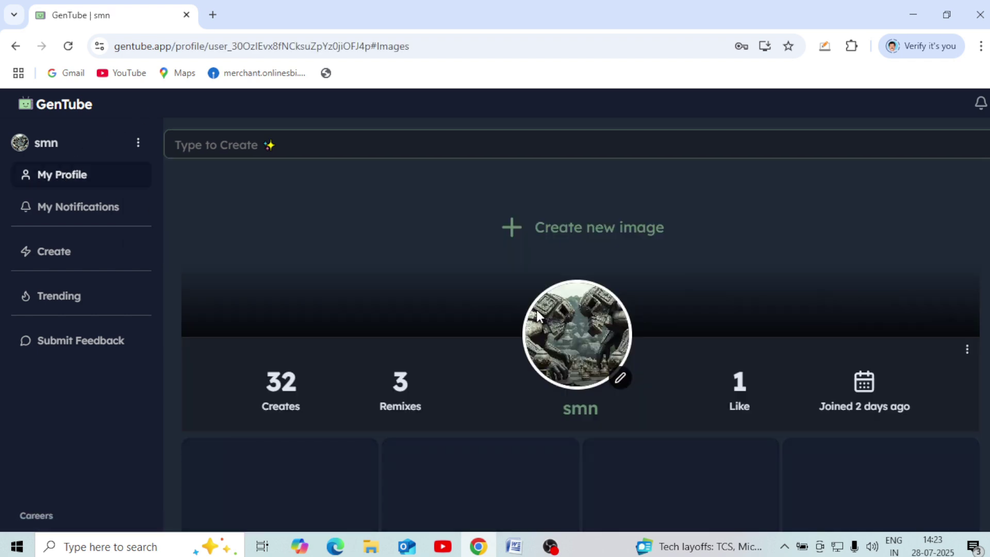
scroll(645, 422, down, 5)
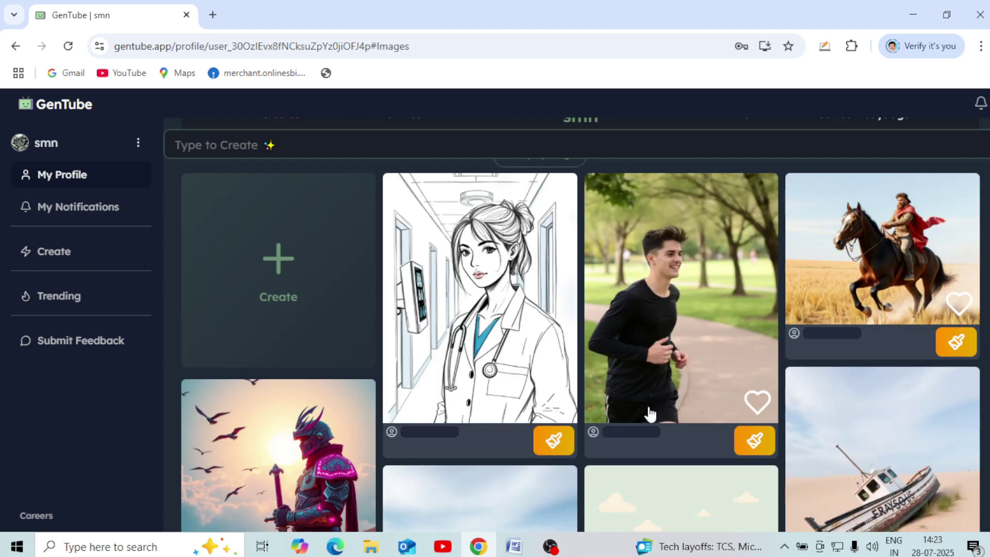
scroll(650, 413, down, 3)
scroll(651, 412, down, 6)
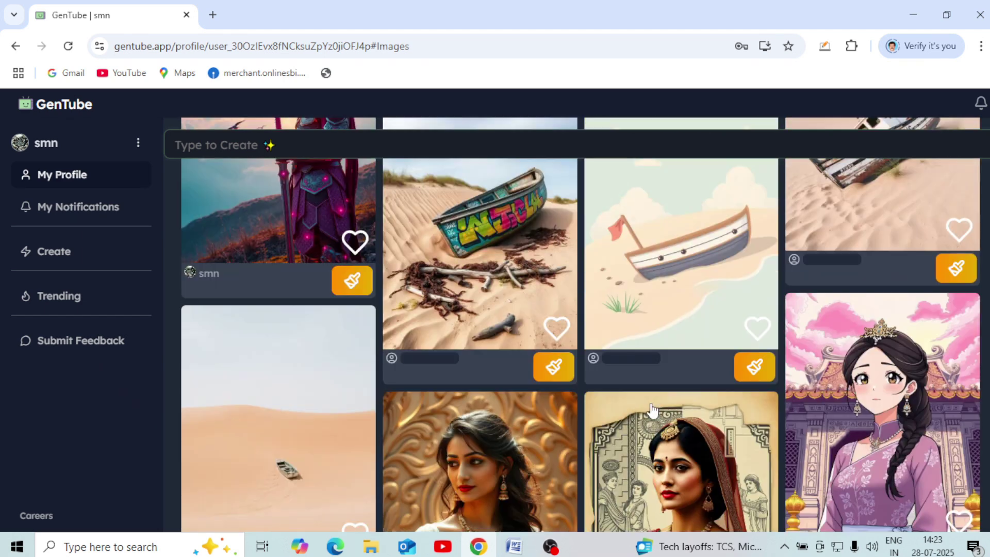
scroll(654, 406, down, 3)
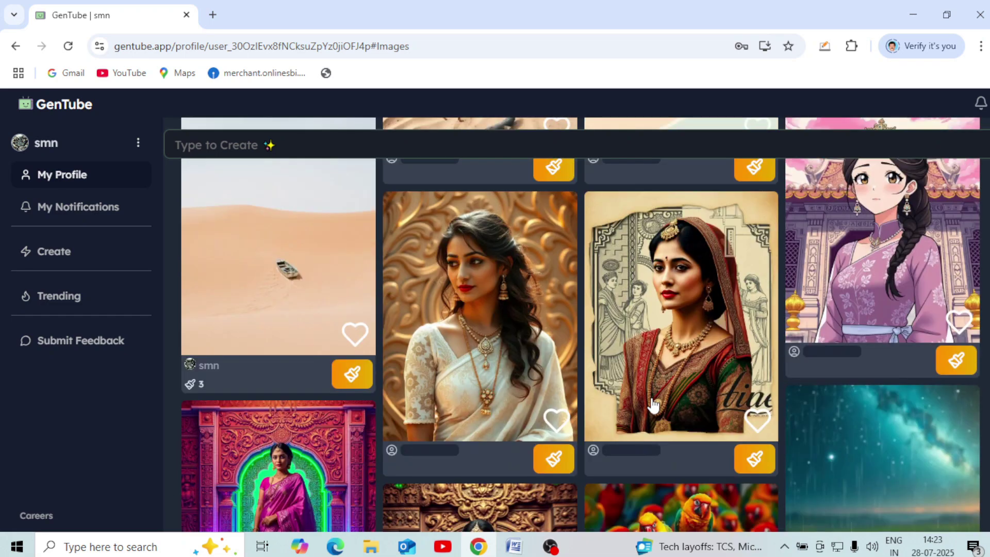
scroll(654, 404, up, 3)
scroll(653, 404, up, 7)
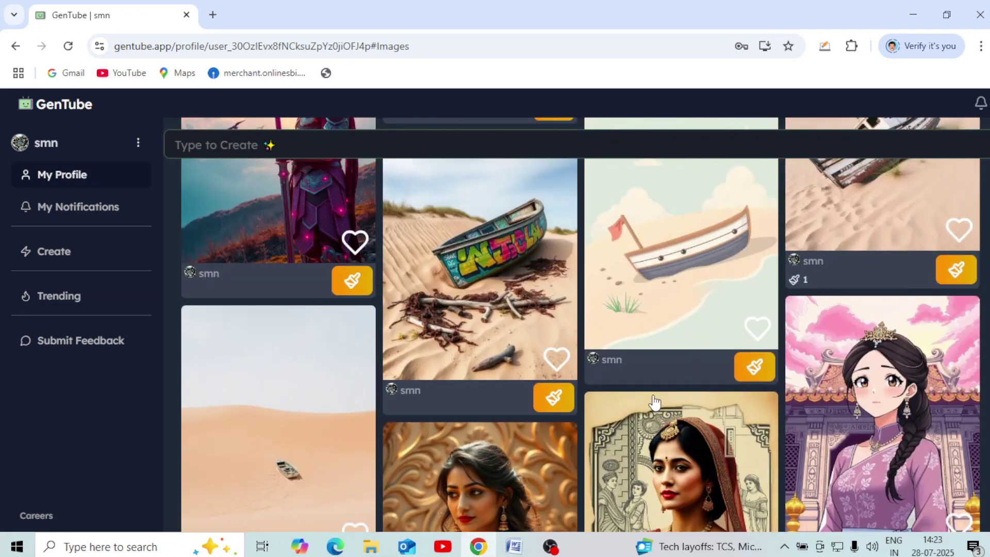
Step: Check the activity notifications and browse the images in the Trending feed
click(61, 205)
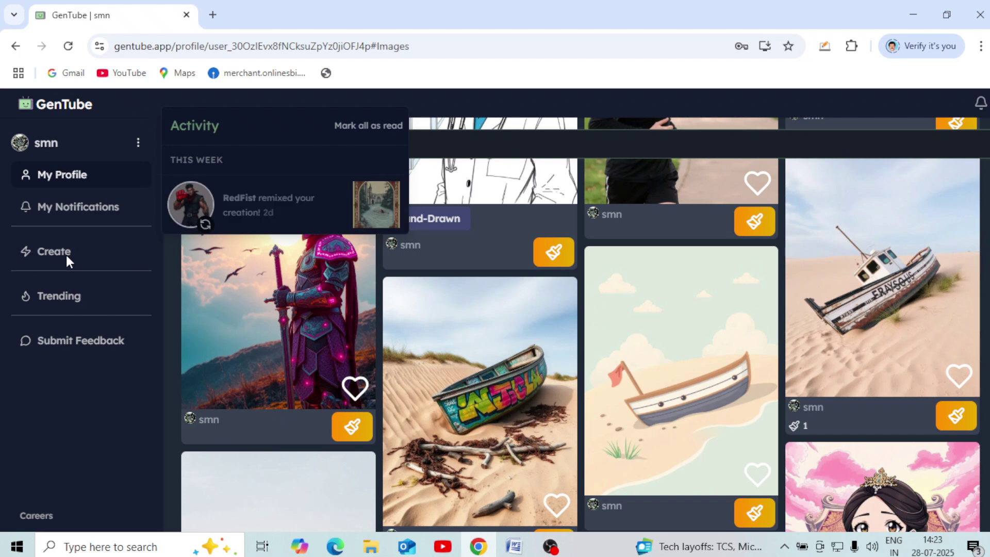
click(73, 304)
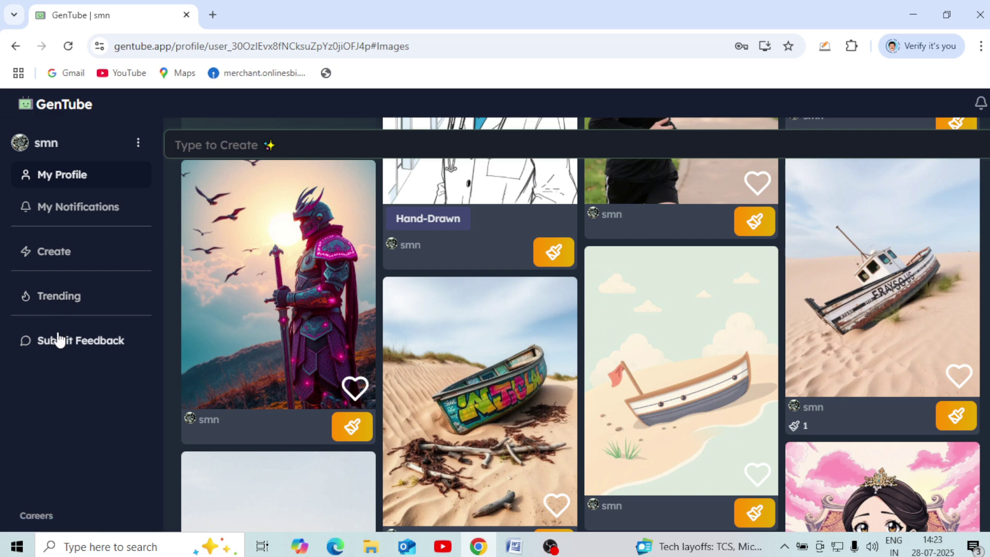
click(62, 302)
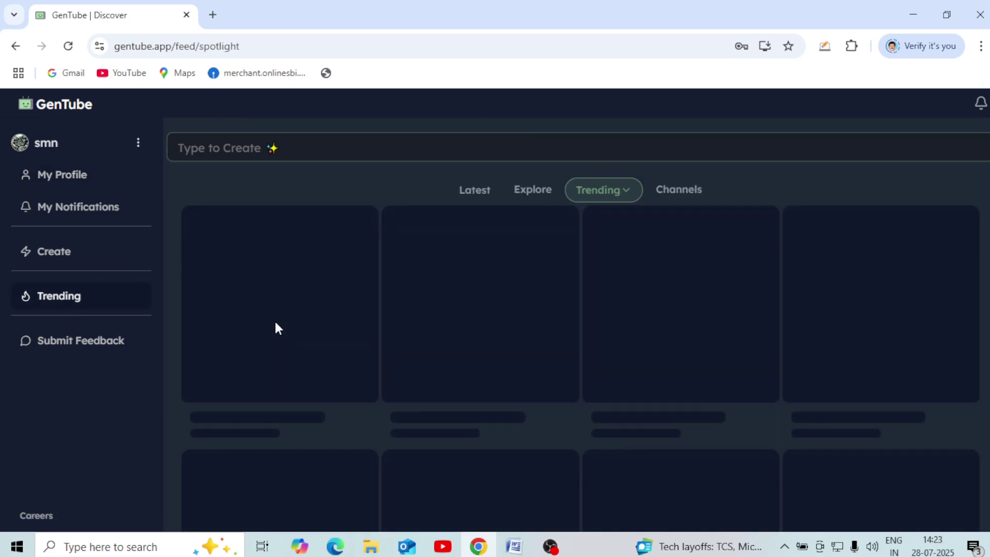
scroll(377, 338, down, 3)
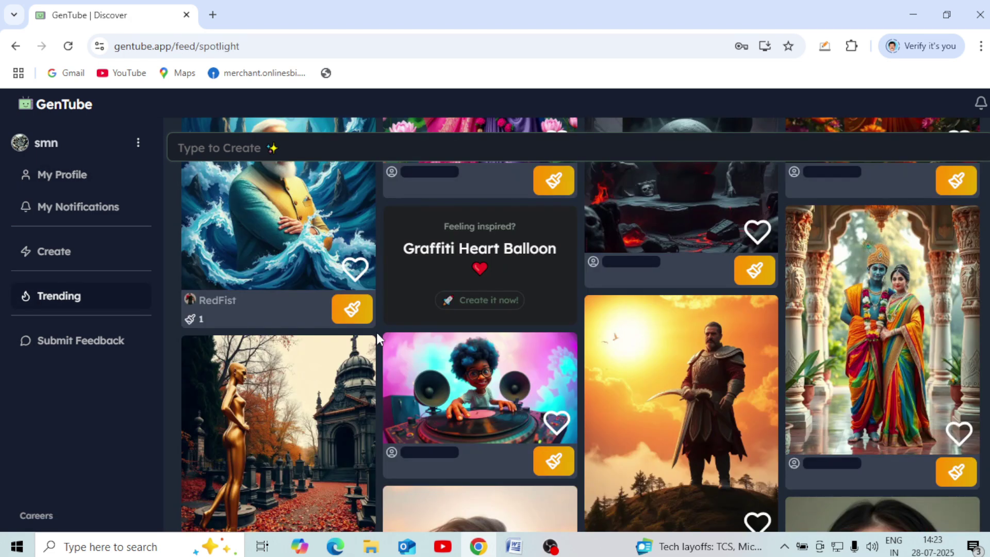
scroll(377, 333, down, 2)
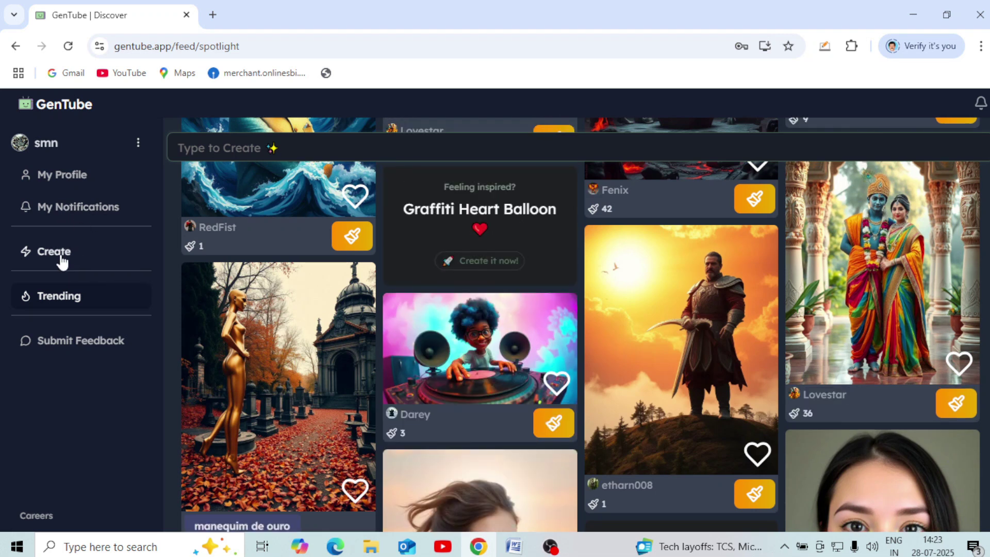
Step: Open the Create page and use prompt enhancement on the empty prompt to generate an image
click(61, 257)
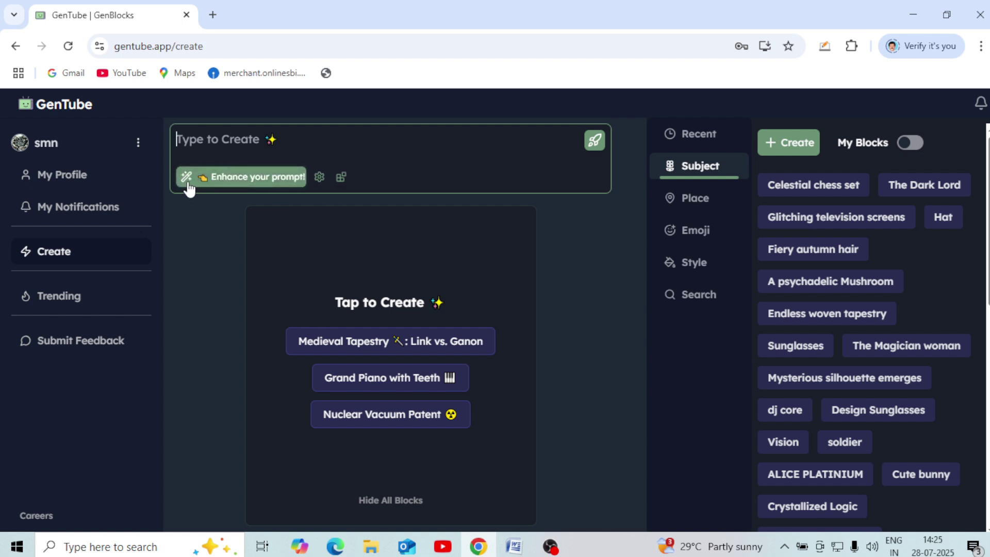
click(187, 184)
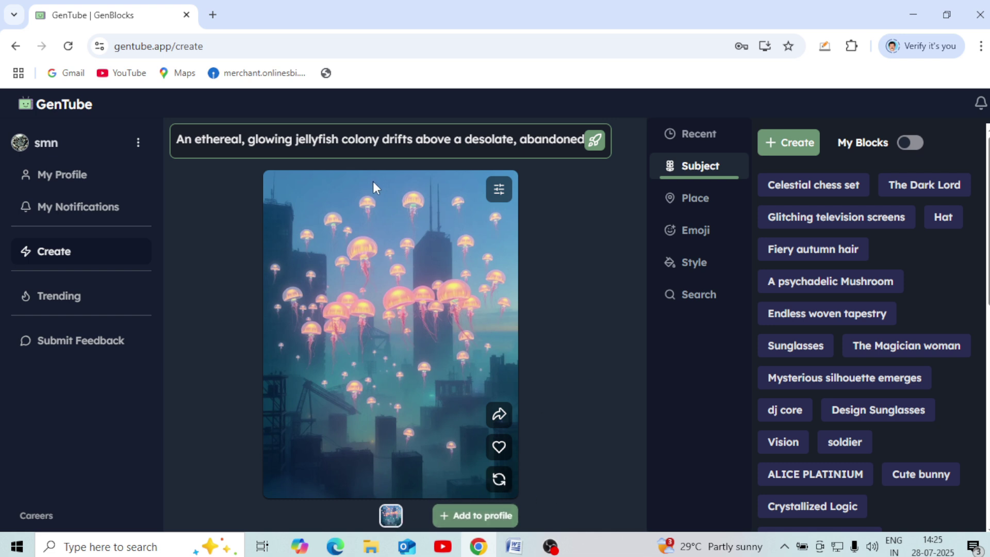
Step: Clear the generated prompt text and set the image aspect ratio to 4:3
click(210, 145)
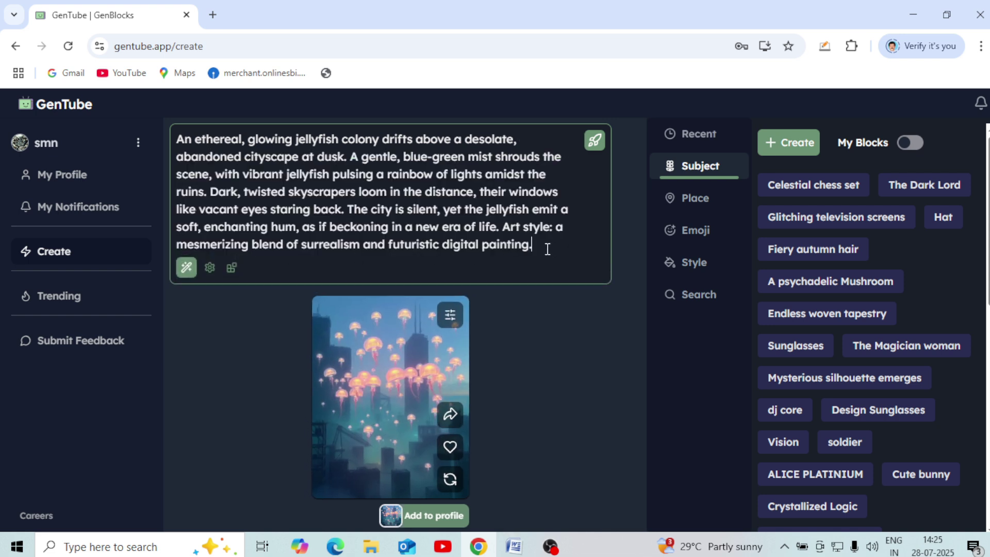
drag(546, 247, 164, 125)
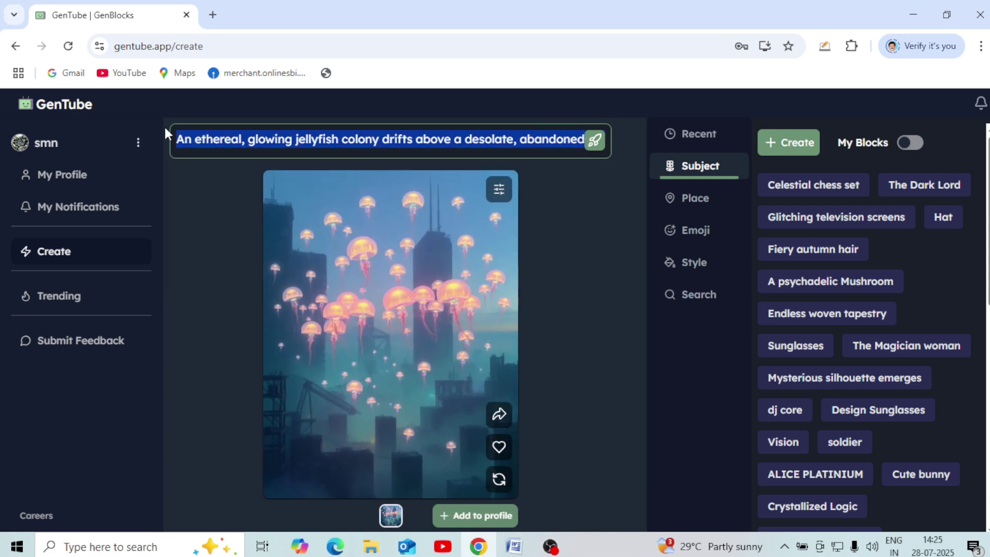
key(BackSpace)
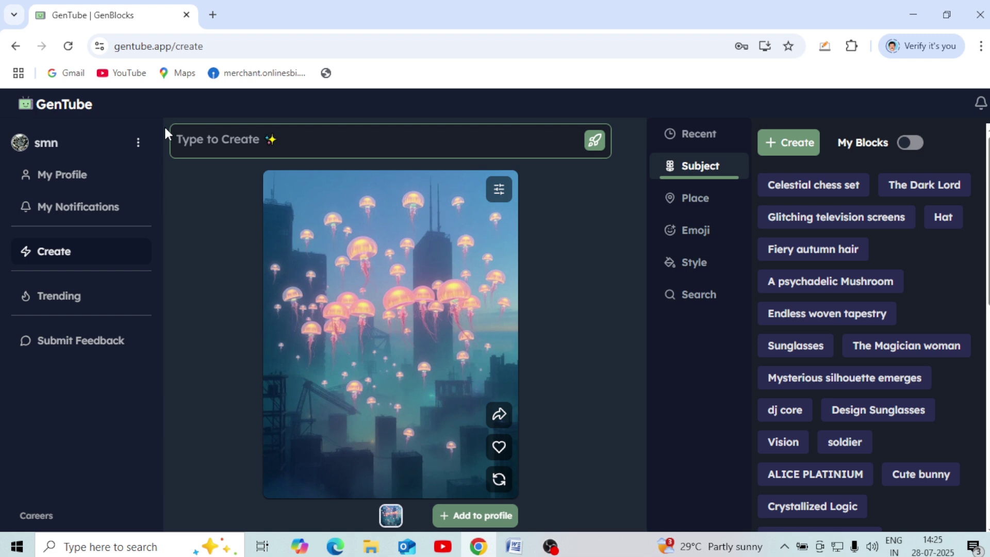
click(346, 151)
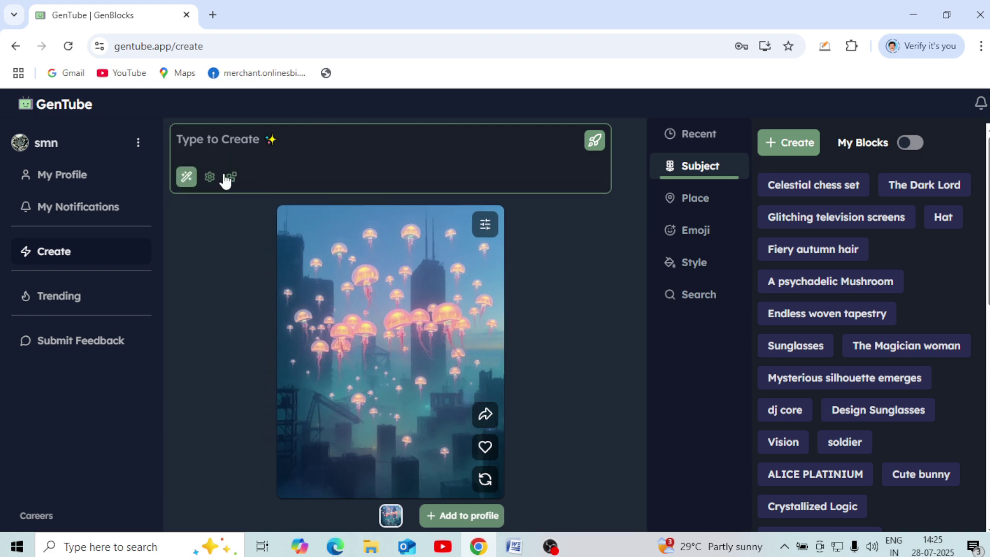
click(210, 177)
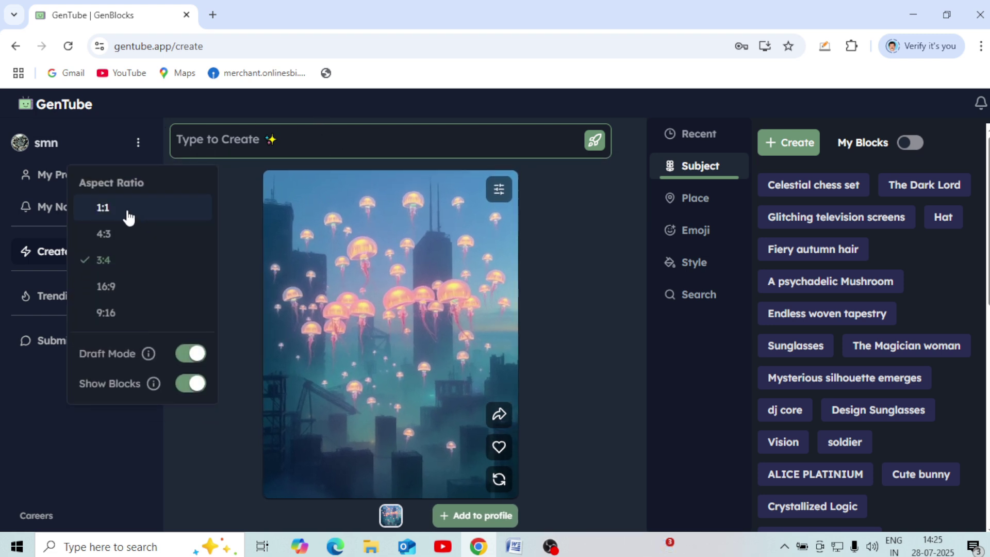
click(86, 235)
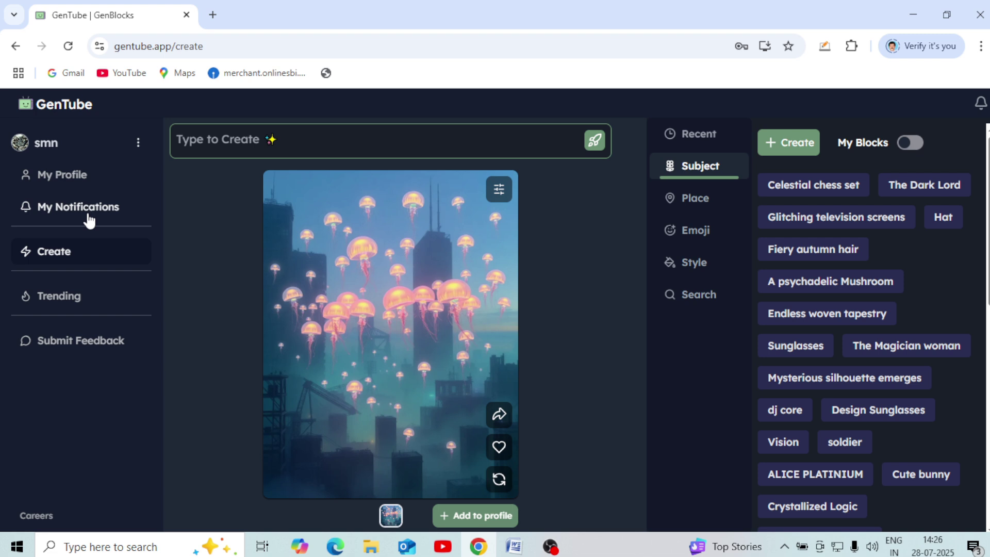
Step: Hide the blocks panel and generate an image from the prompt "Young man jogging in the park"
click(293, 145)
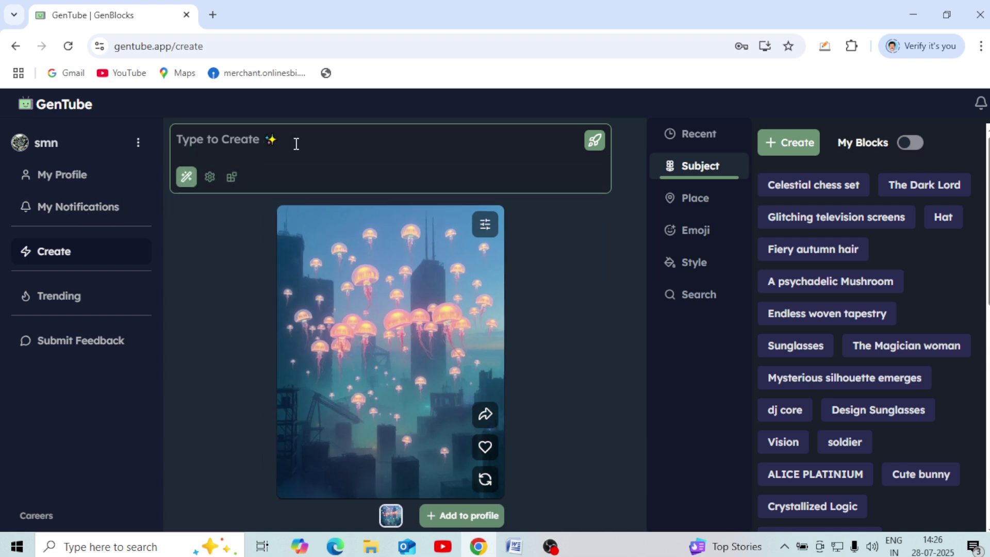
click(232, 178)
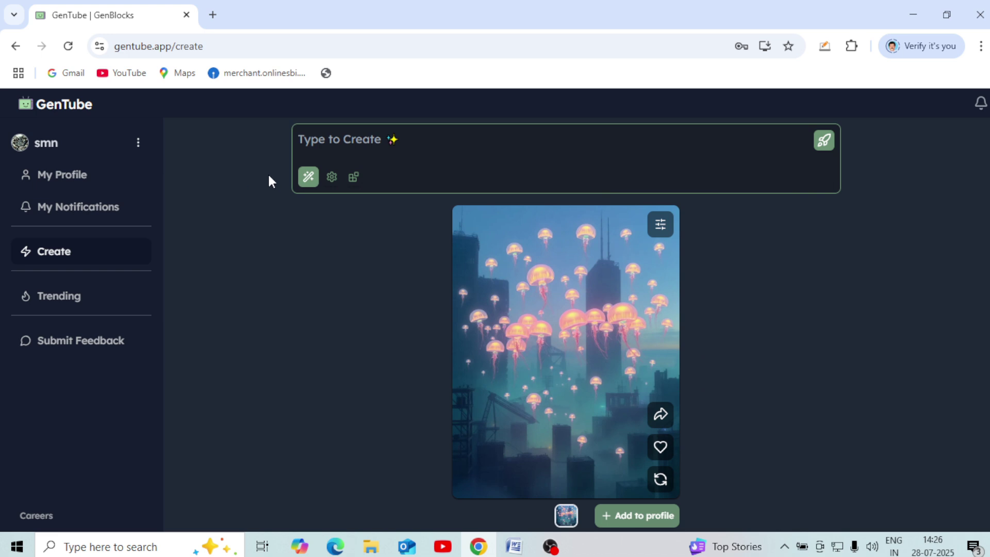
click(354, 178)
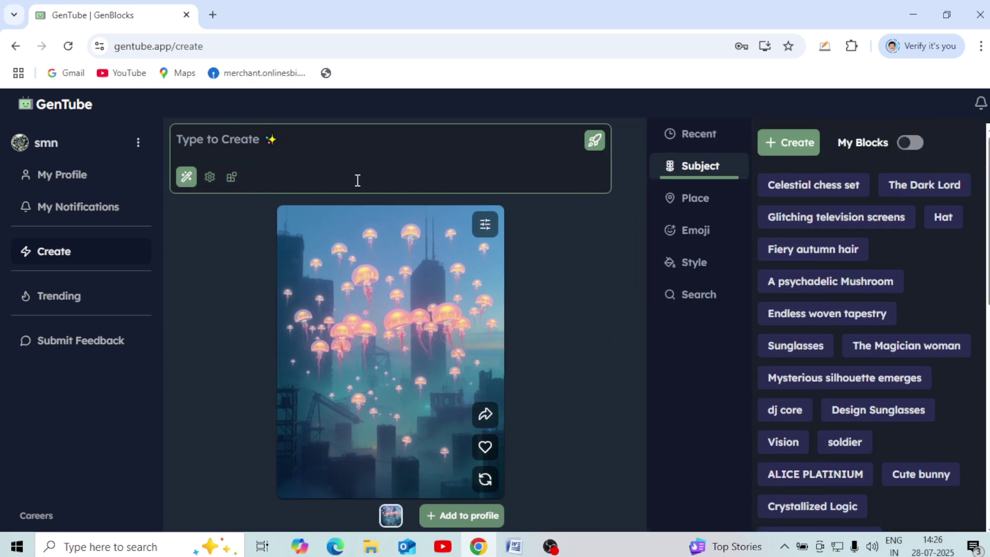
click(231, 176)
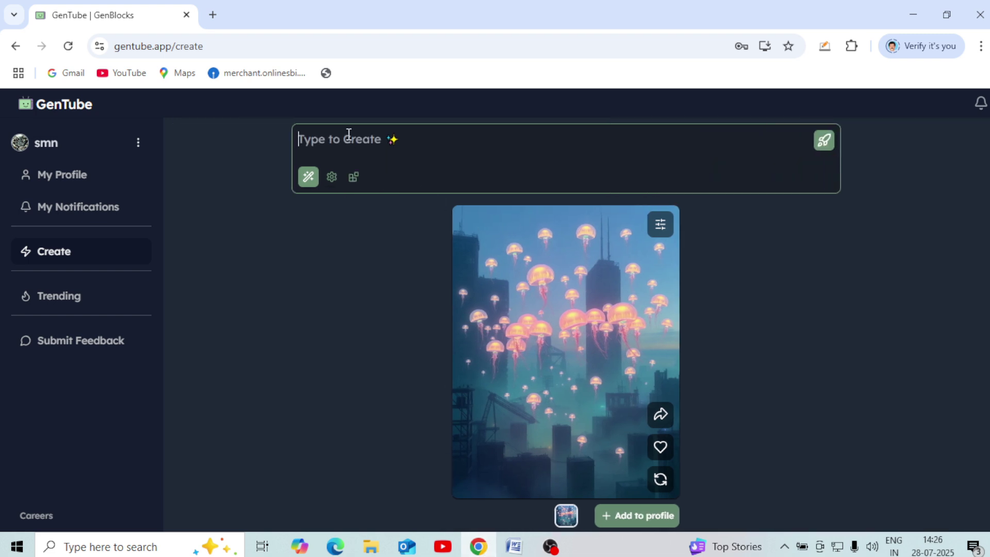
text("Young man jogging in the park")
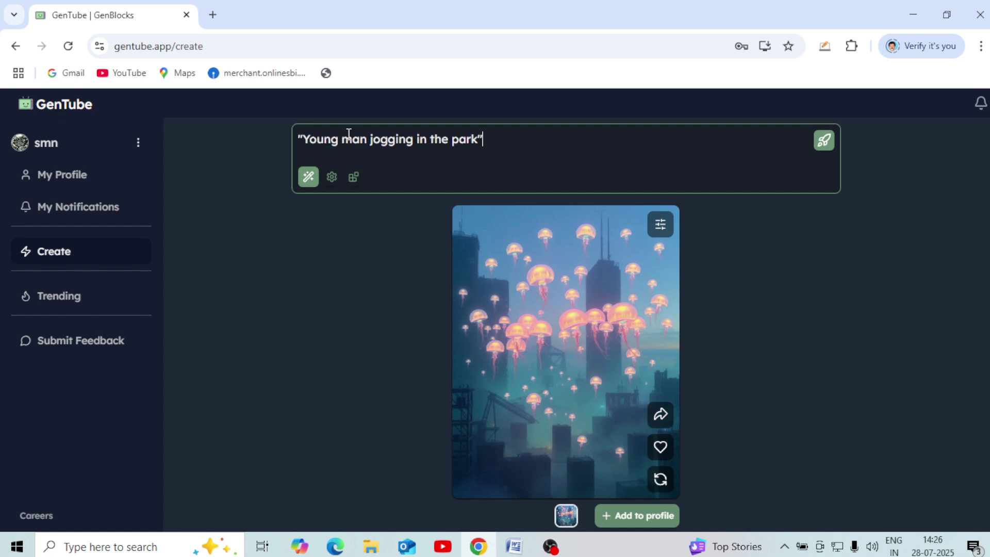
key(Return)
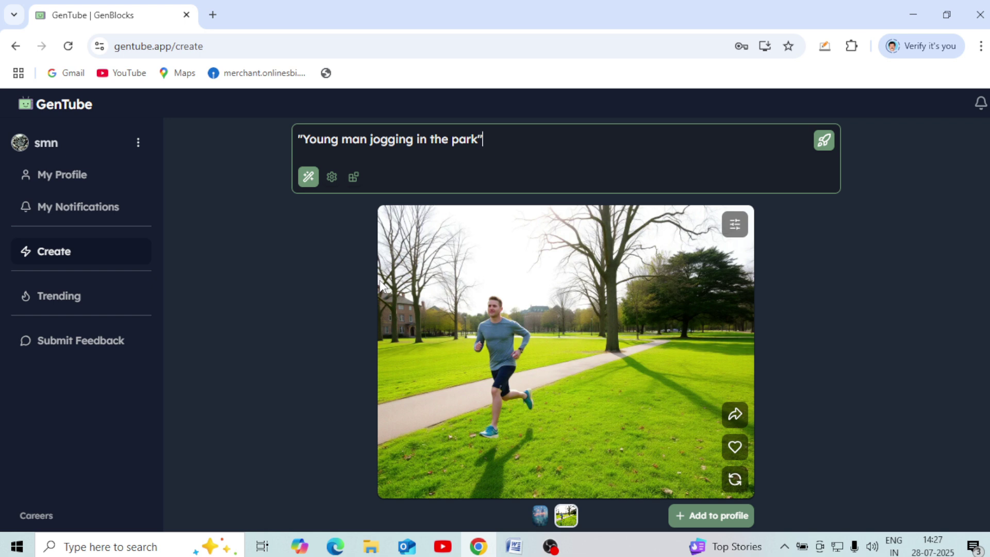
Step: Search the blocks for "sunset", apply the sunset subject block to the jogging image, and add the new image to the profile
click(353, 177)
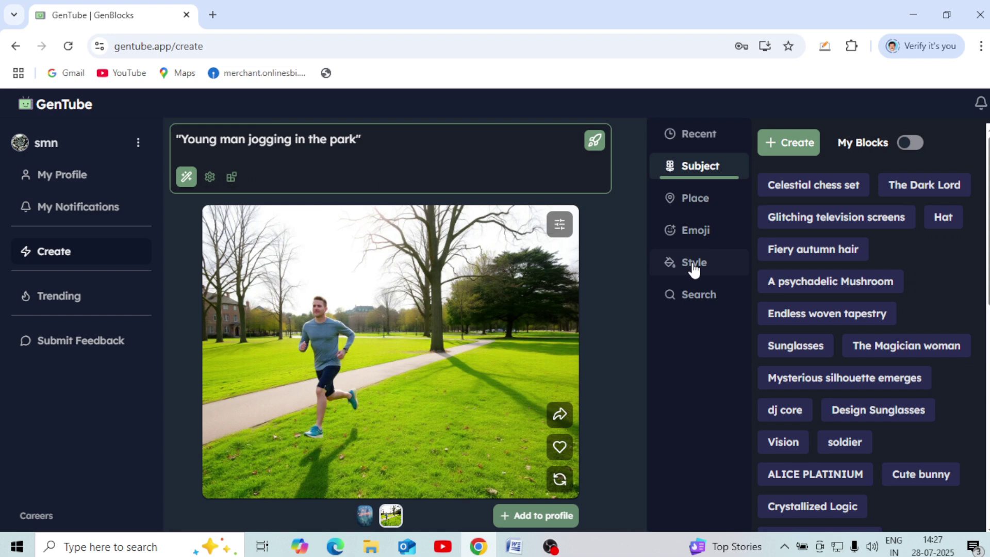
click(697, 294)
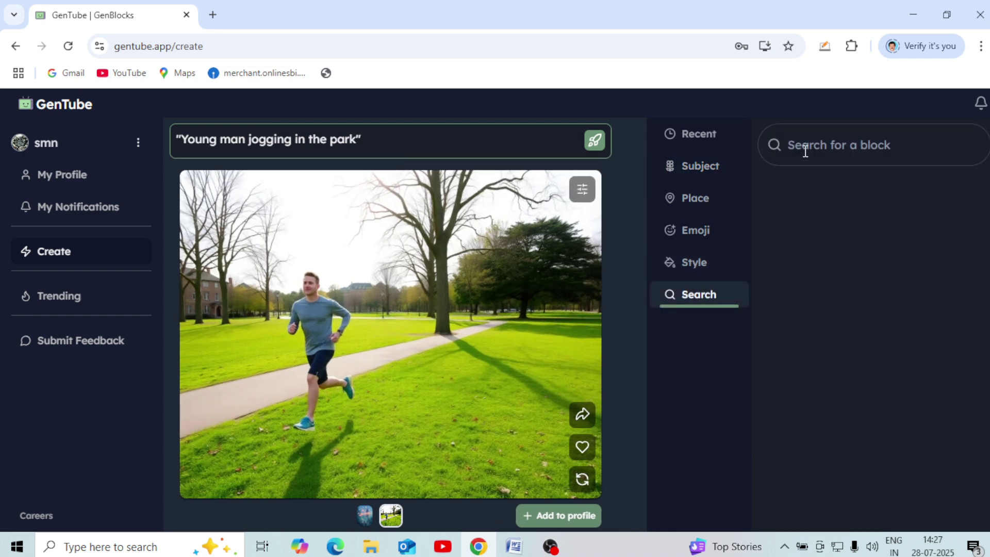
text(sunset)
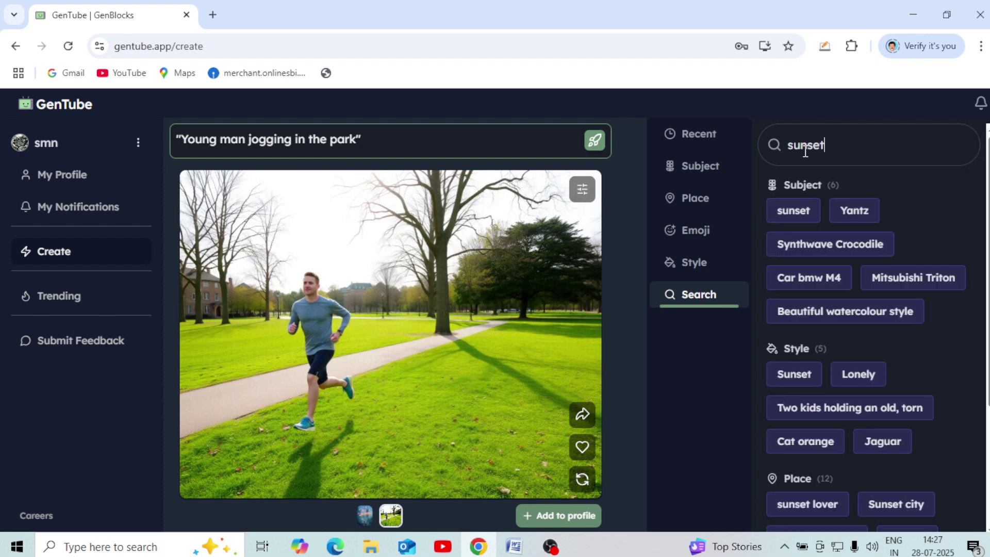
click(783, 212)
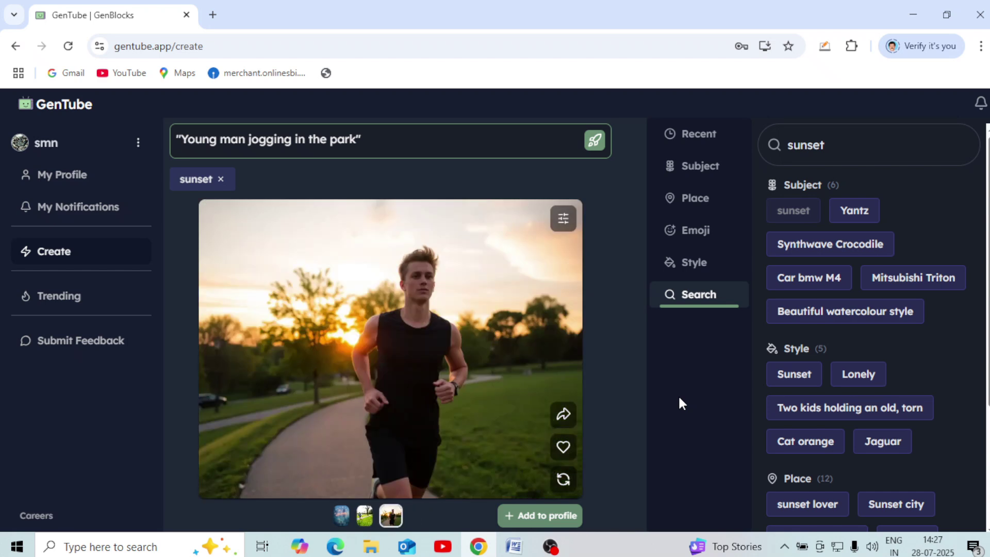
click(525, 515)
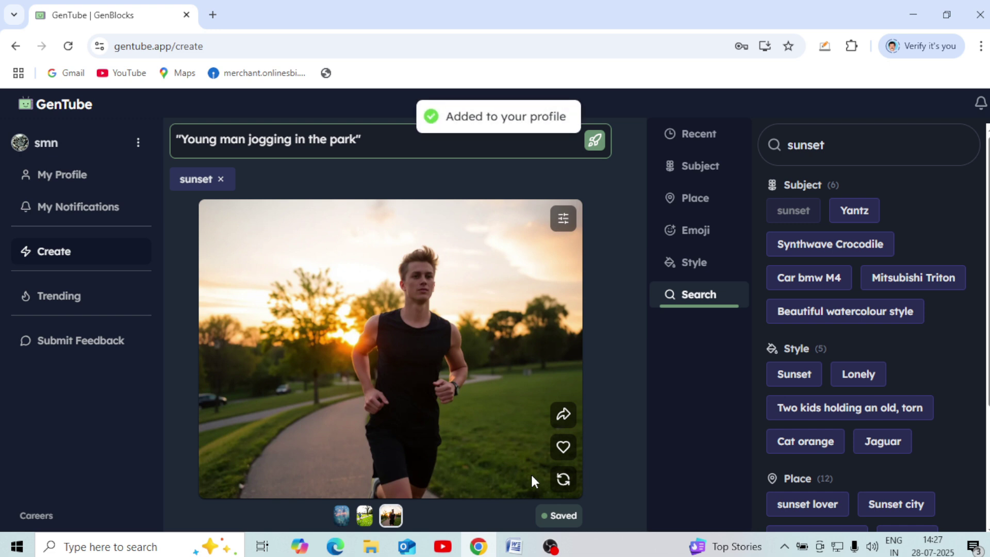
Step: Replace the sunset block with the Hazy Fog style block found by searching "fog", and add the resulting image to the profile
click(221, 179)
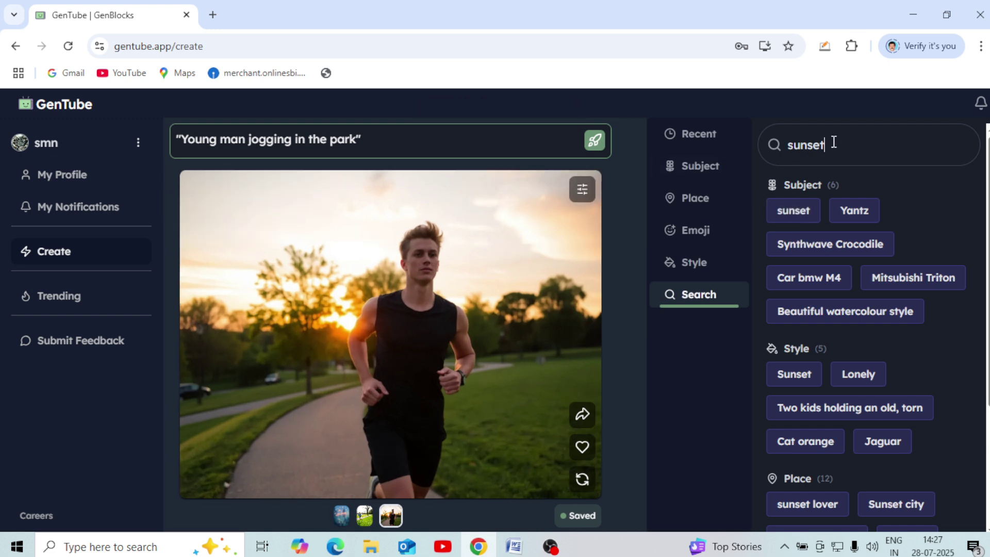
drag(831, 144, 761, 144)
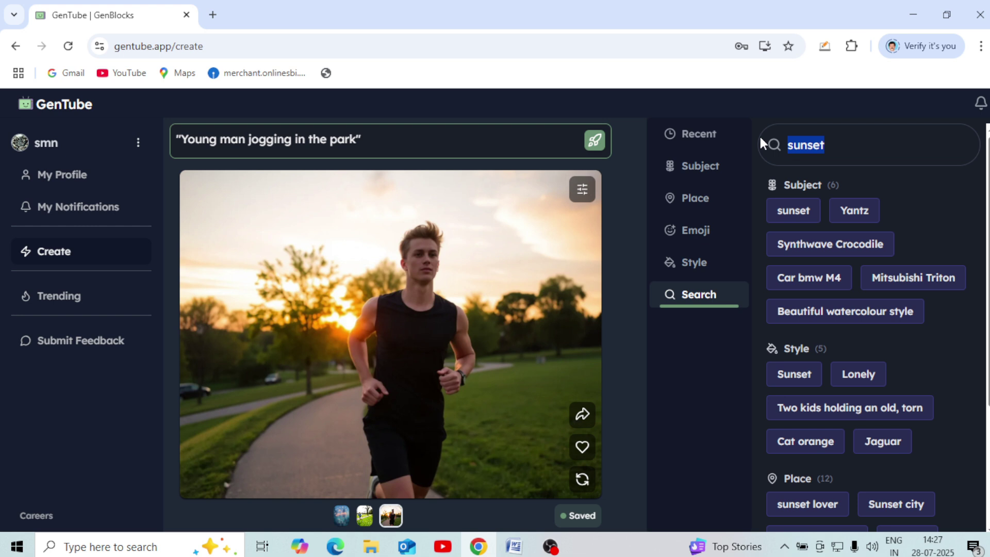
text(fog)
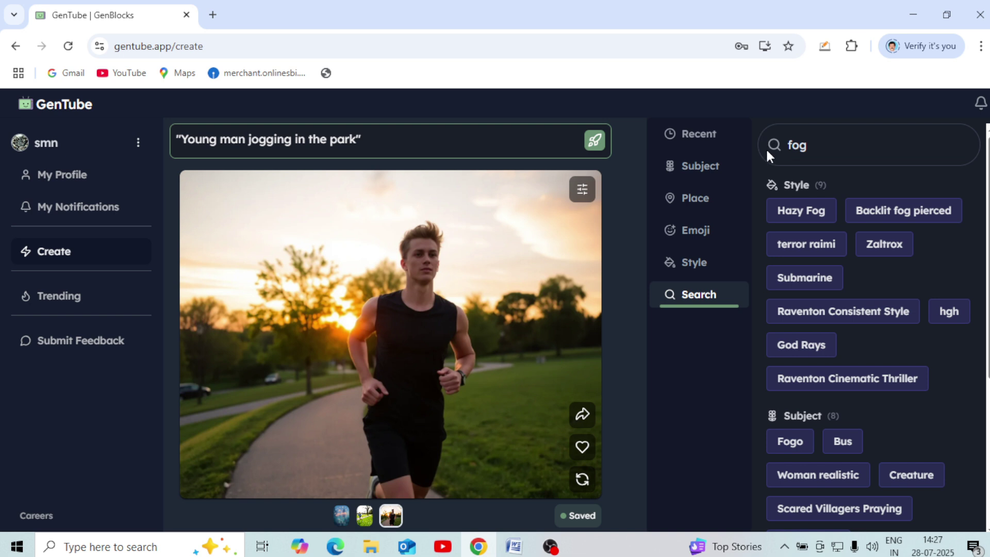
click(801, 210)
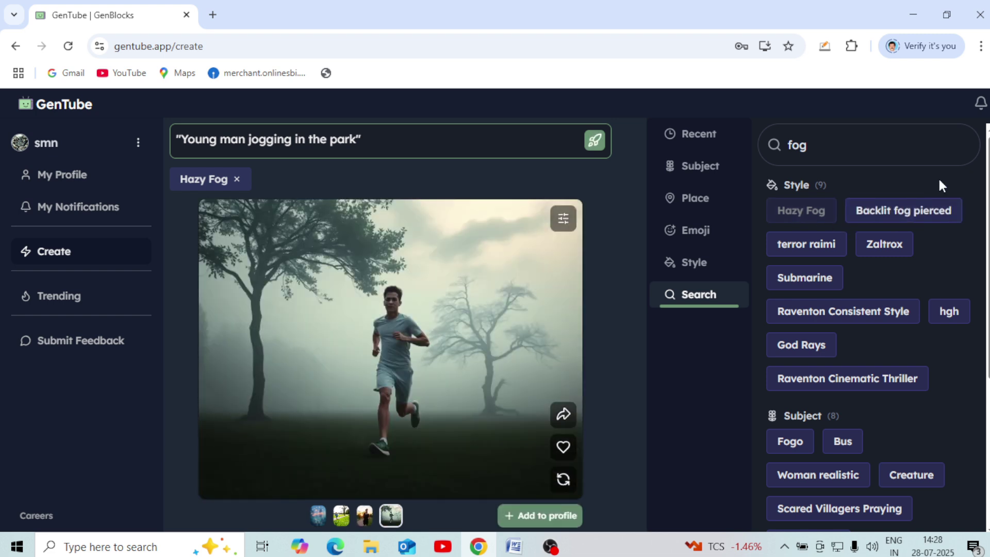
click(530, 517)
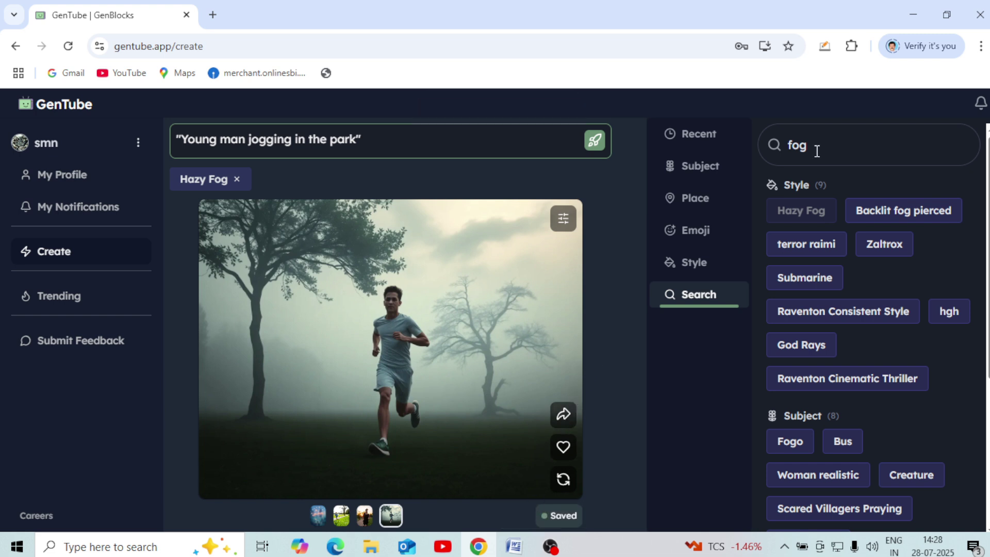
Step: Search the blocks for "in cyberpunk style", add the Cyberpunk style block to the foggy jogging image, and regenerate it
drag(816, 150, 770, 150)
text(in c)
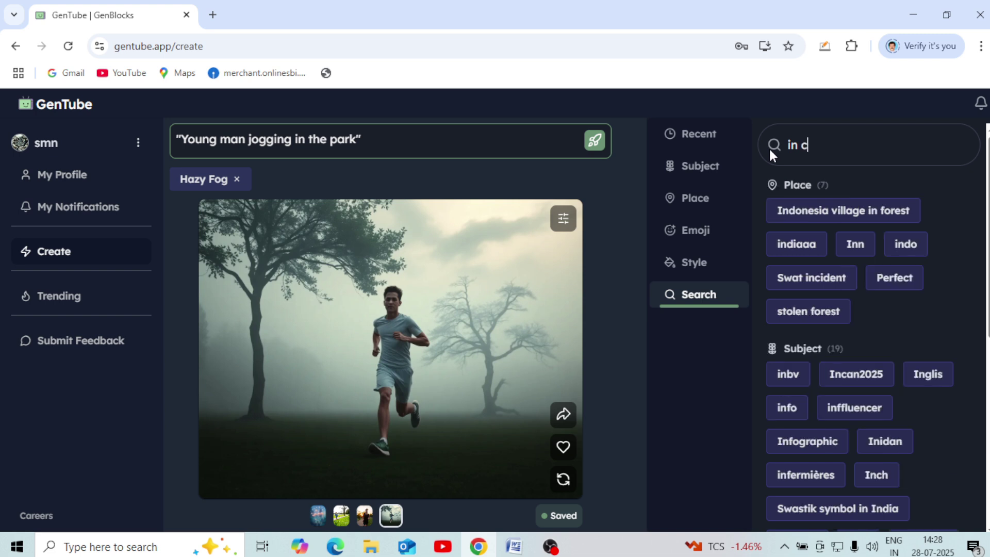
text(u)
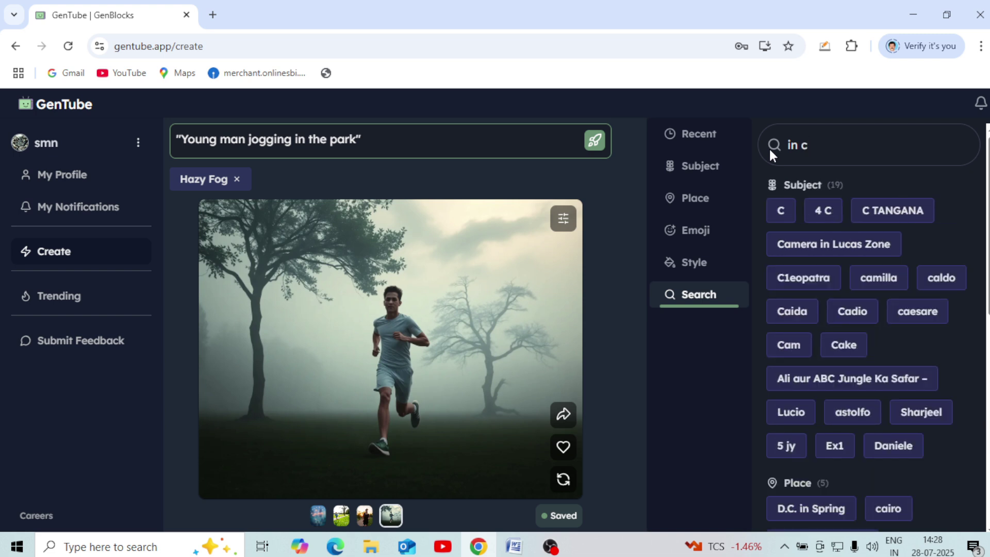
text(yber)
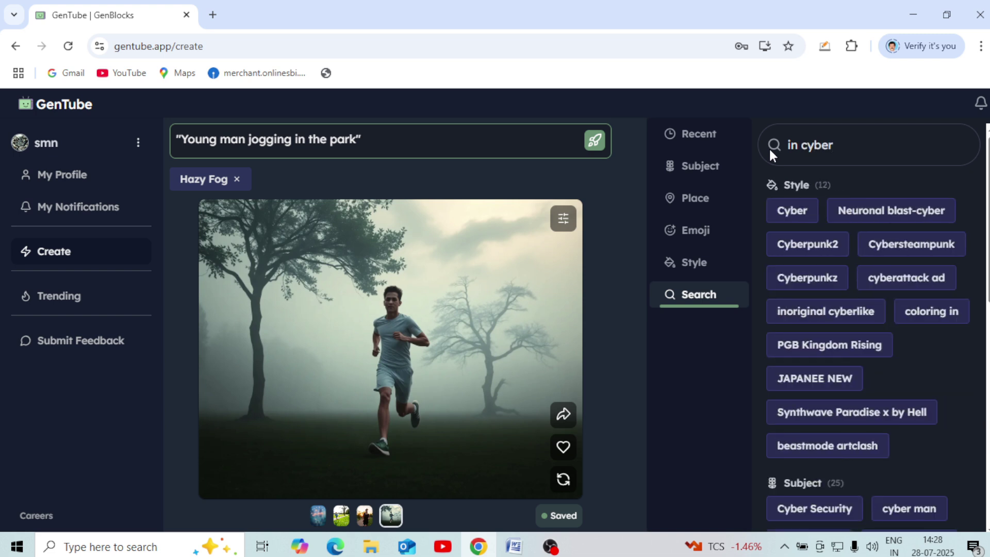
text(punk)
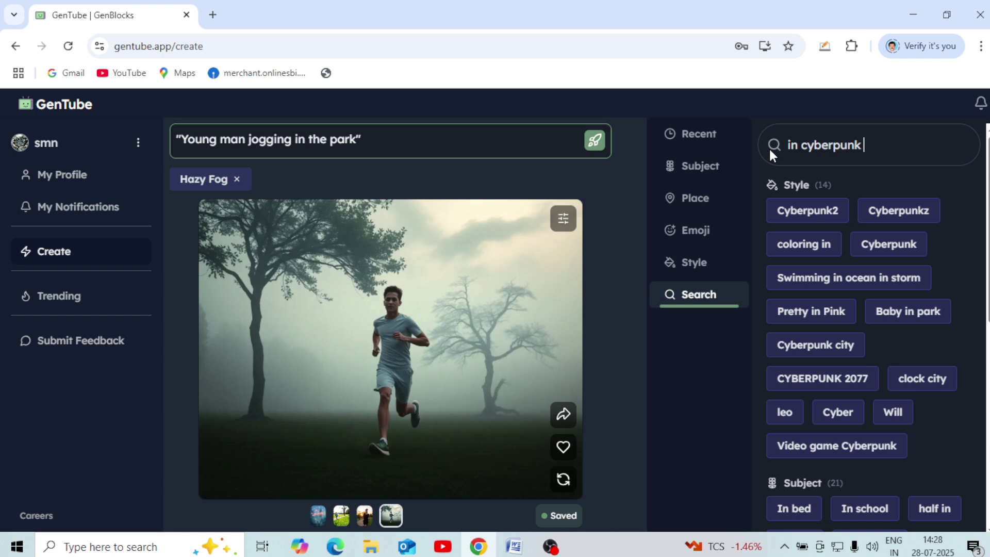
text( style)
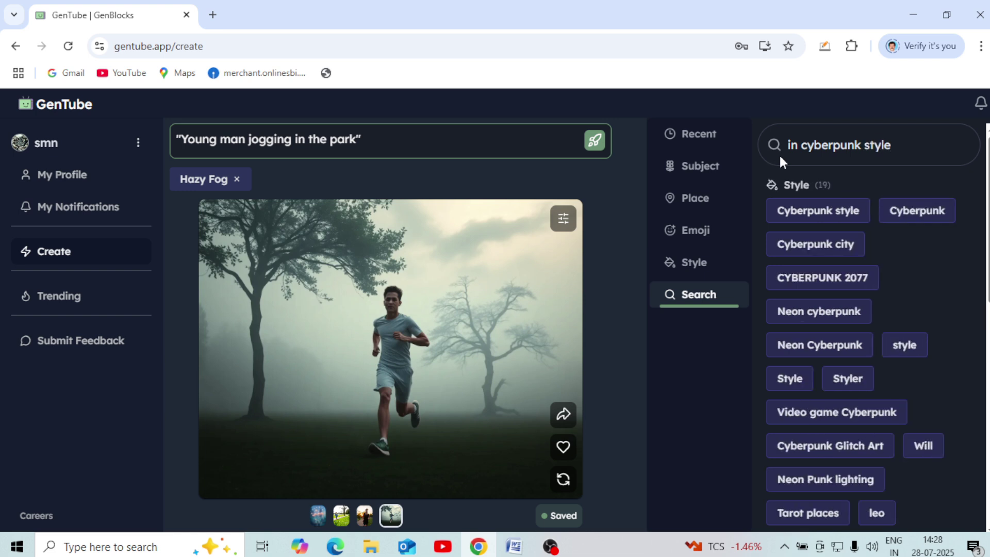
click(818, 217)
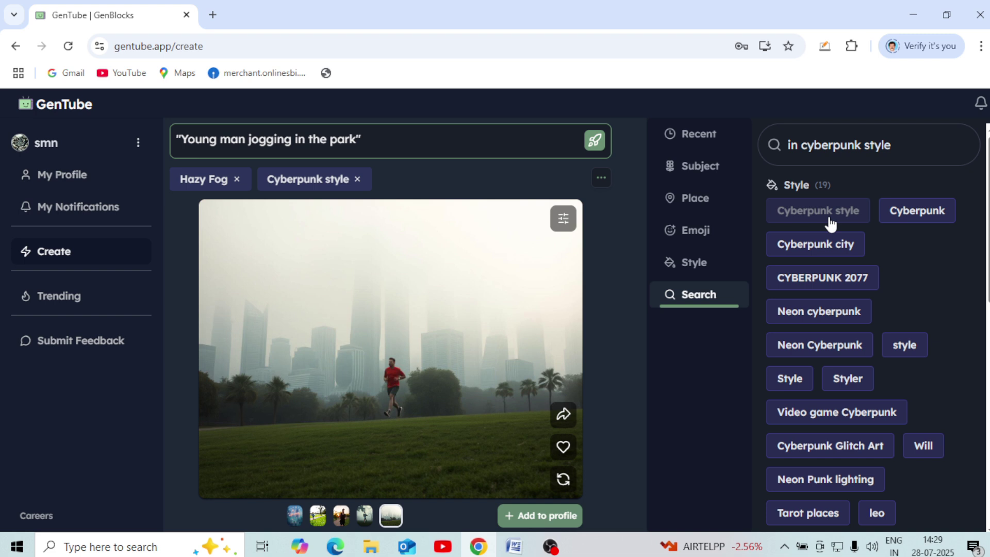
click(561, 478)
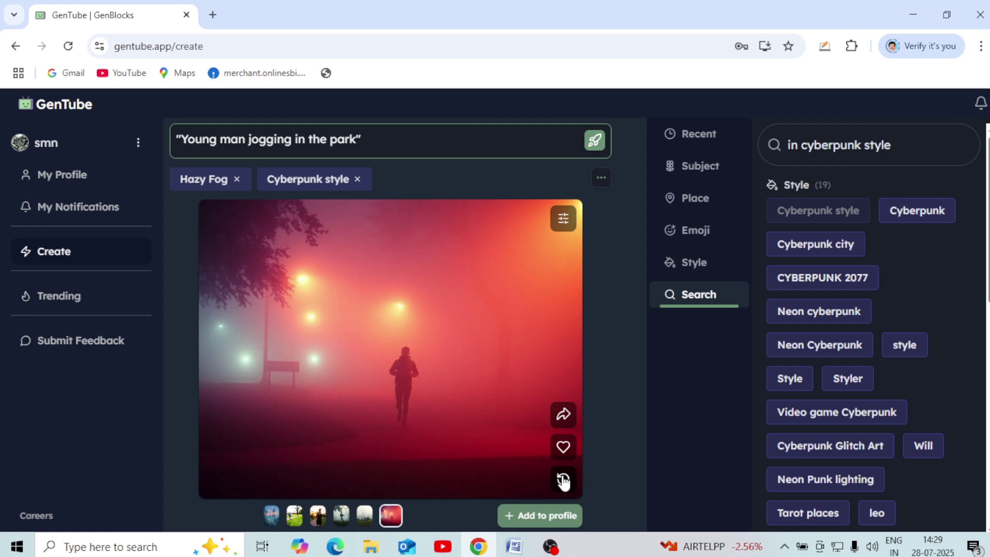
Step: Generate a fun logo for a pet care brand called Happy Paws, with paw prints, bright colors, and a friendly style
drag(382, 148, 169, 148)
key(ctrl+v)
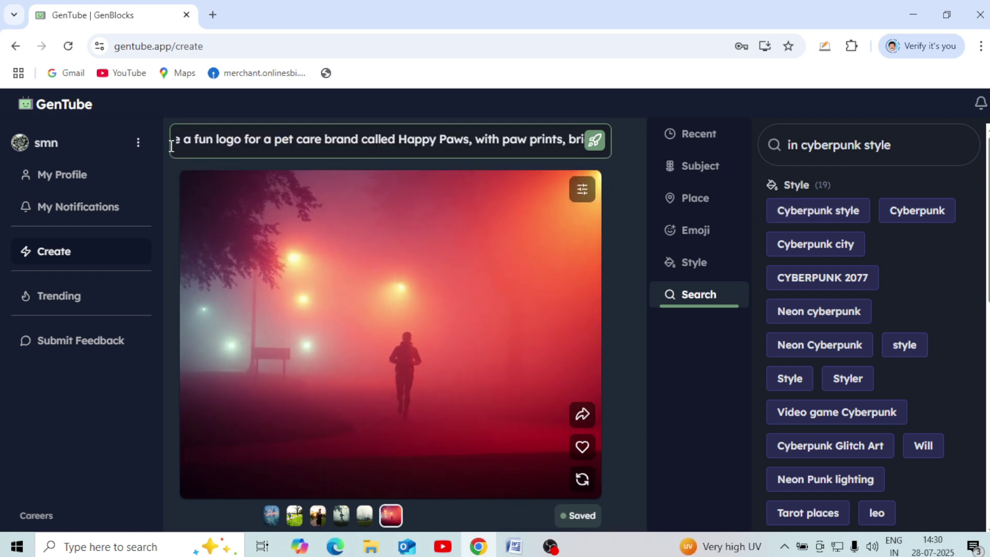
key(Return)
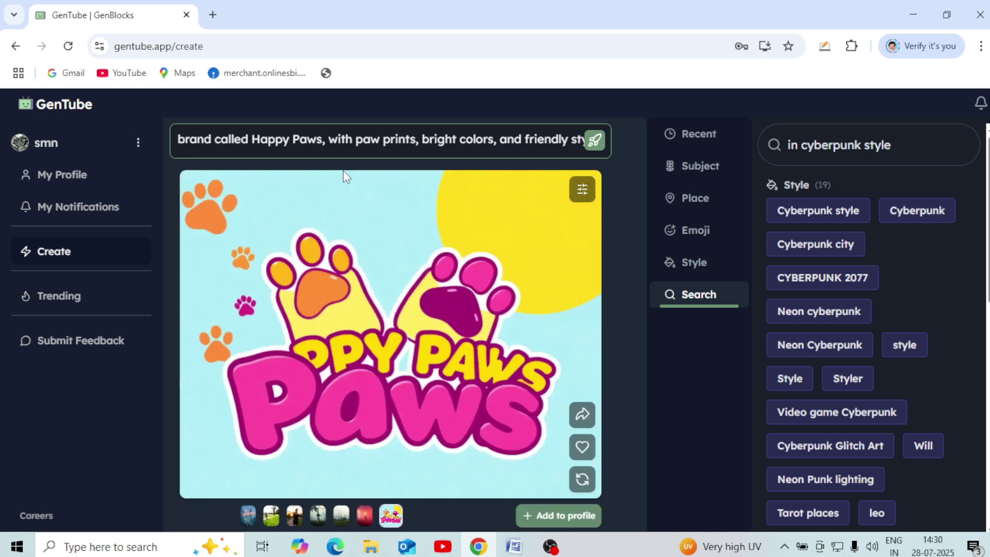
Step: Add the Happy Paws logo to the profile and generate another version of it
click(577, 515)
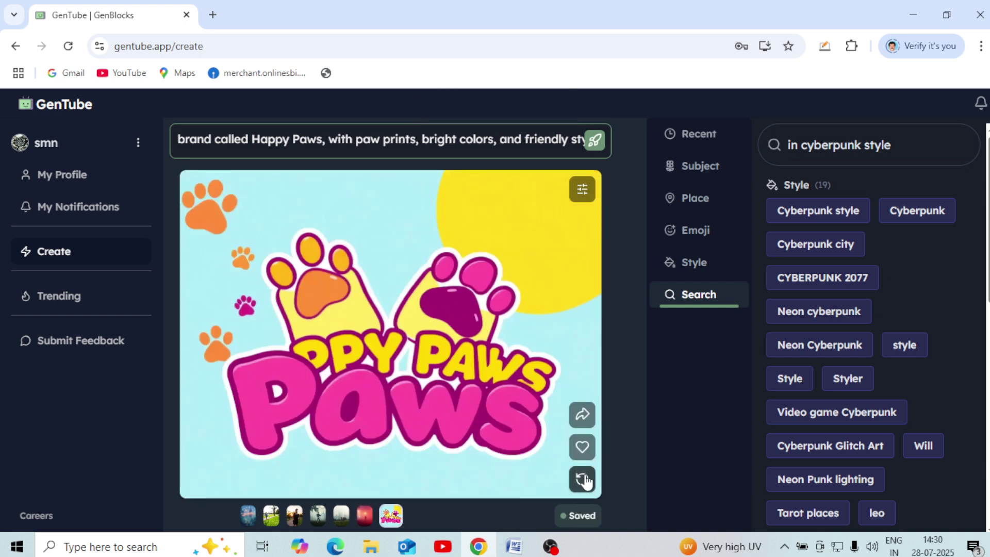
click(584, 479)
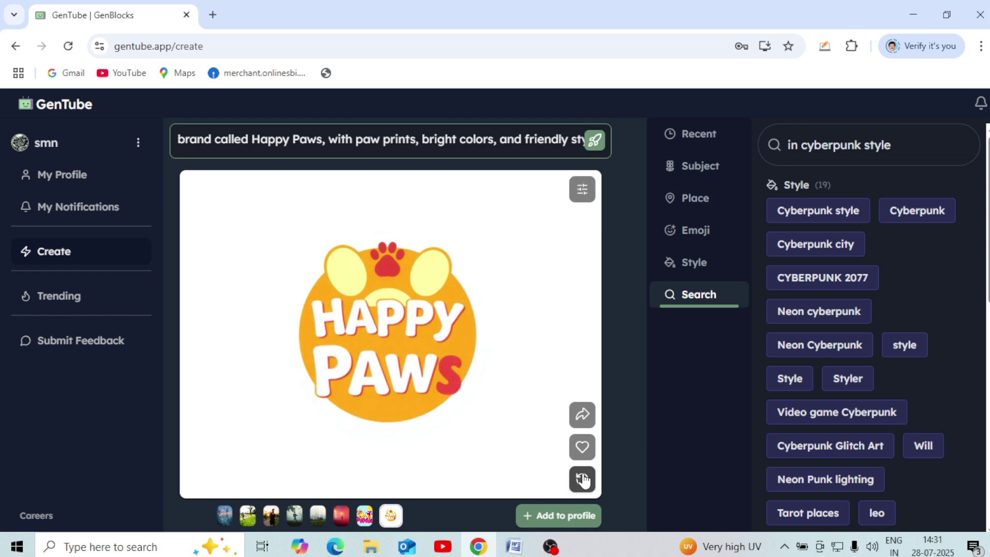
Step: Generate an image from the prompt "Luxury wristwatch on dark leather with soft spotlight lighting." and regenerate it for a second version
drag(431, 159, 163, 137)
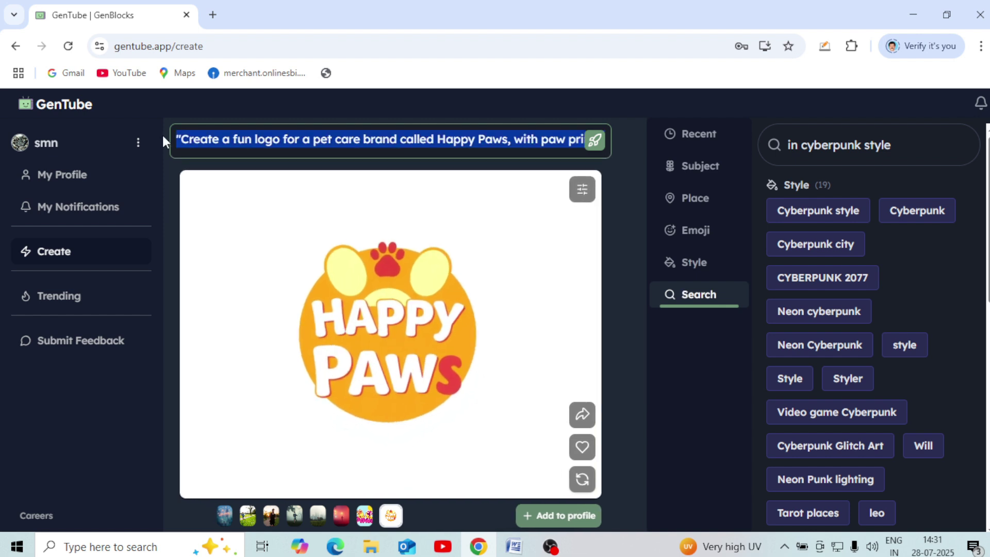
text("Luxury wristwatch on dark leather with soft spotlight lighting.")
key(Return)
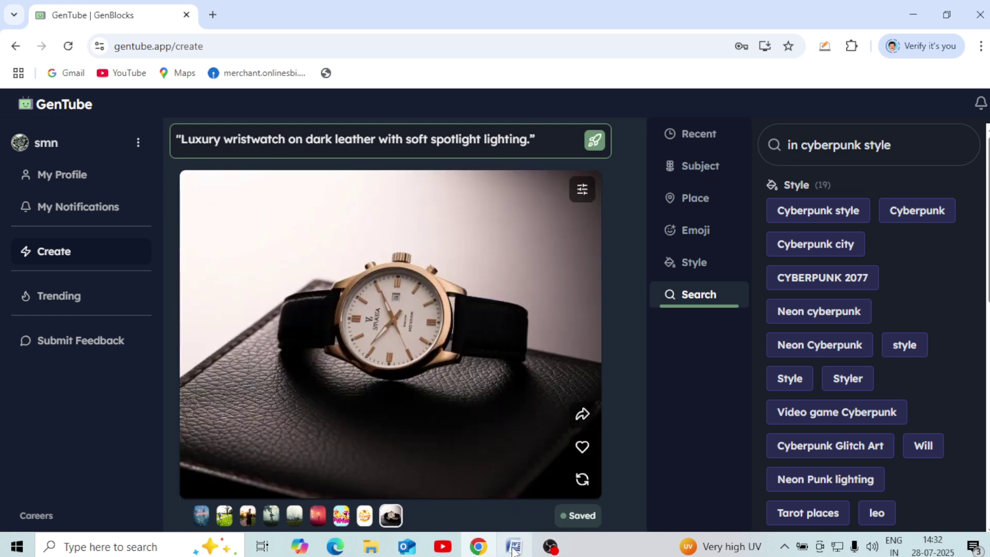
mouse_move(522, 537)
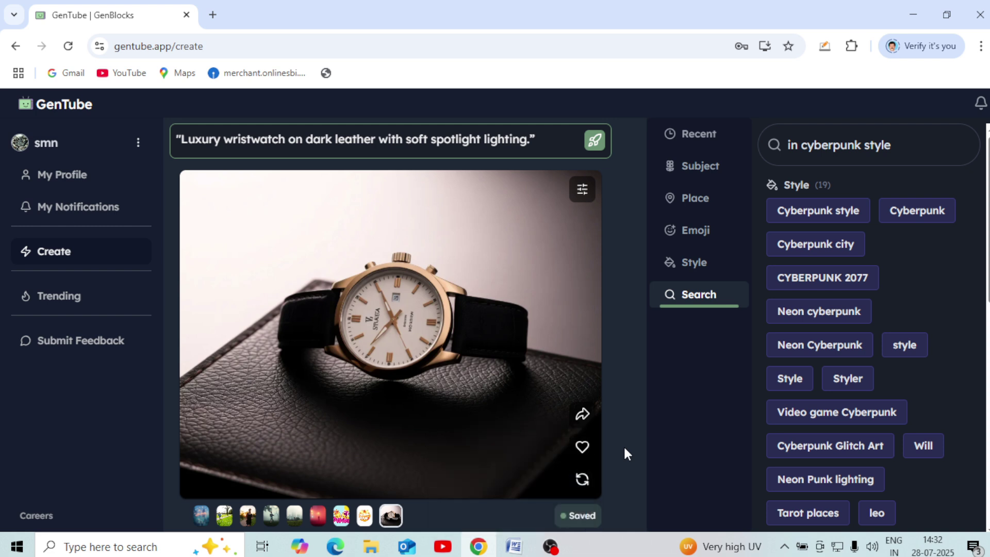
click(579, 478)
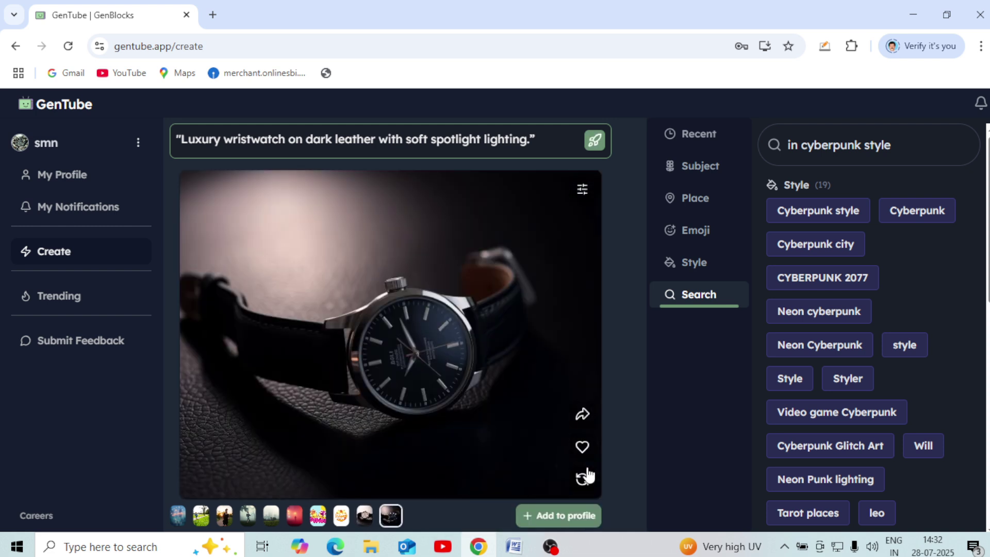
Step: Generate an image from the prompt 'A girl in a nature-inspired dress, placed in a cozy bedroom, then blended with an "ocean of clouds" background.'
drag(564, 137, 150, 154)
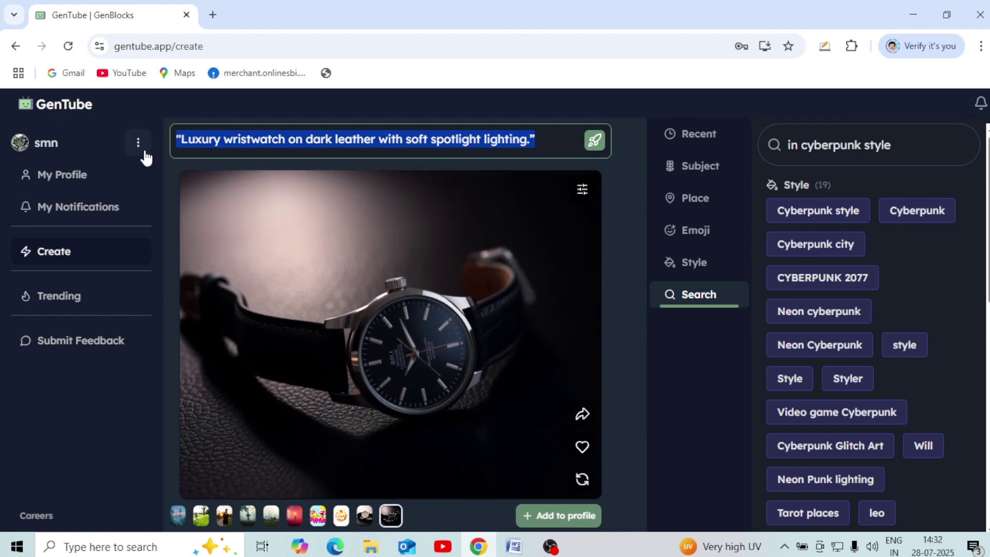
key(ctrl+v)
Step: Read back through the girl image's prompt to its beginning and expand it to view the full text
key(Left)
key(Left)
key(Left)
key(Left)
key(Left)
key(Left)
key(Left)
key(Left)
key(Left)
key(Left)
key(Left)
key(Left)
key(Left)
key(Left)
key(Left)
key(Left)
key(Left)
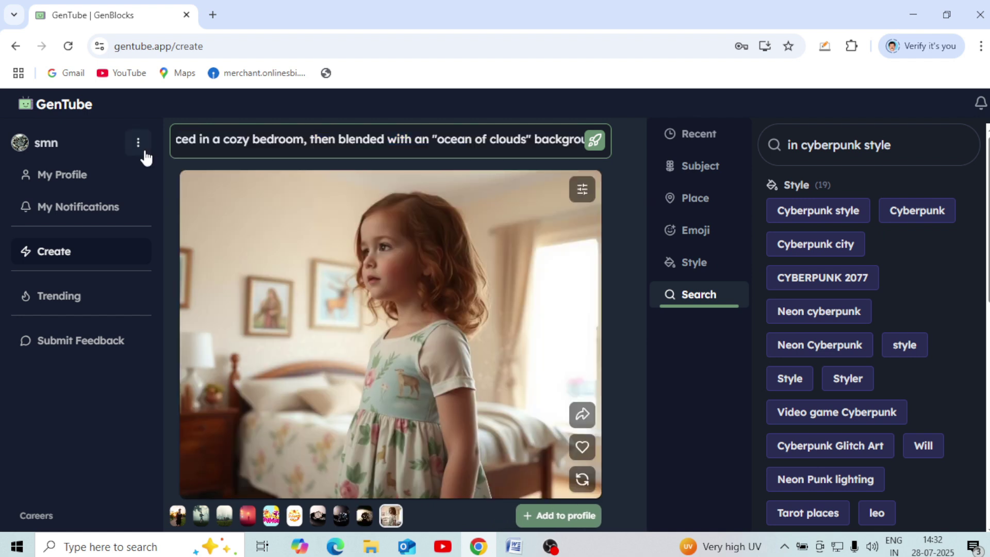
key(Left)
key(Left)
key(Left)
key(Left)
key(Left)
key(Left)
key(Left)
key(Left)
key(Left)
key(Left)
key(Left)
key(Left)
key(Left)
key(Left)
key(Left)
key(Left)
key(Left)
key(Left)
key(Left)
key(Left)
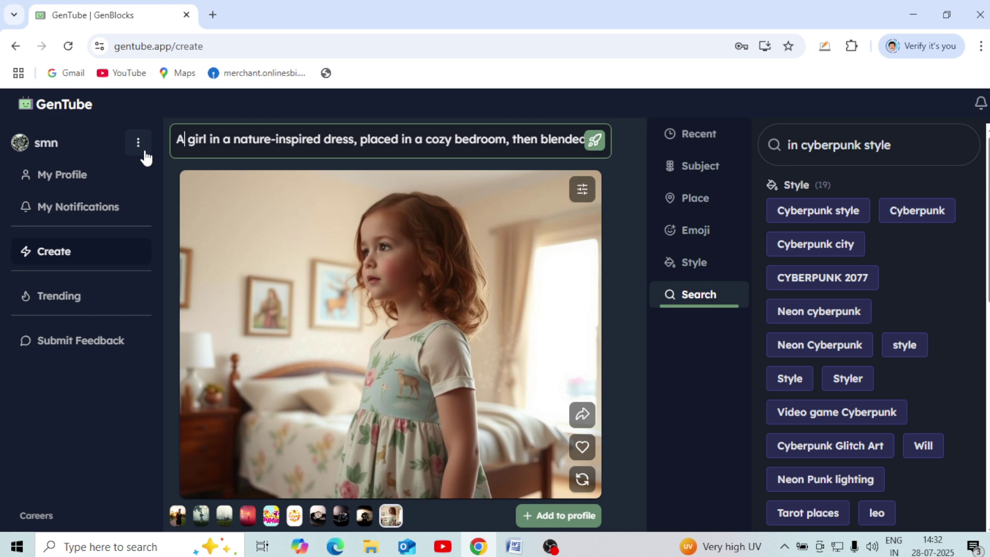
click(531, 139)
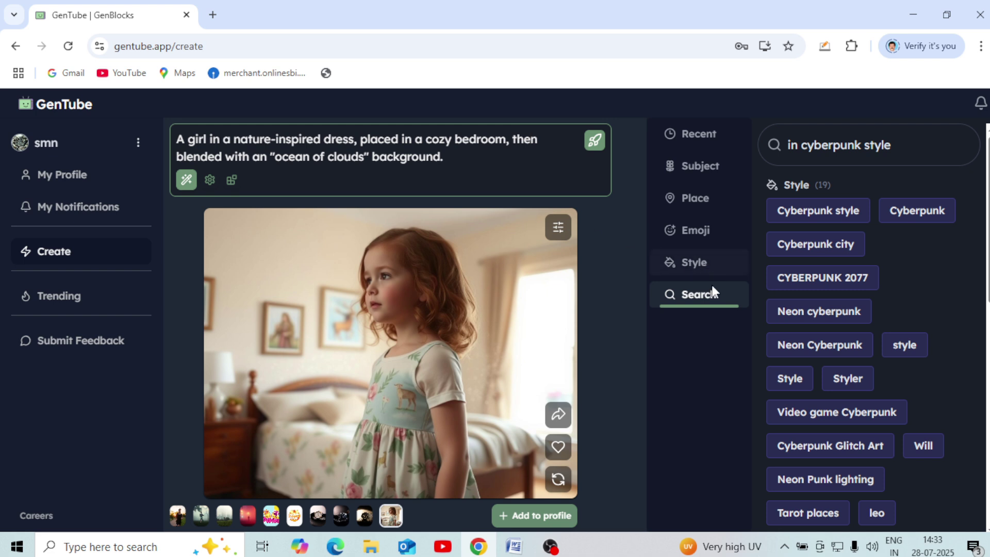
Step: Search the blocks for "realism", apply the realism subject block to the girl image, and add the new image to the profile
click(710, 303)
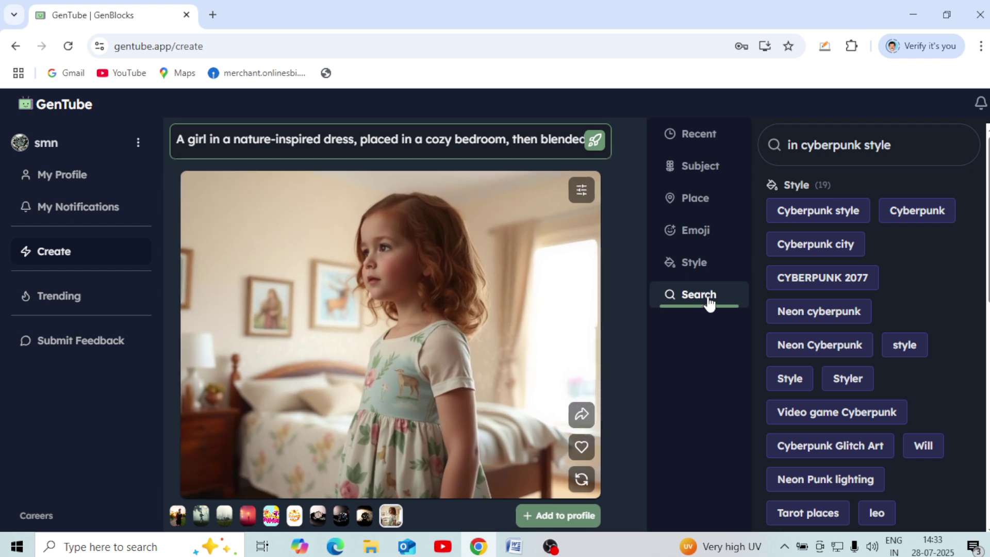
drag(893, 146, 771, 150)
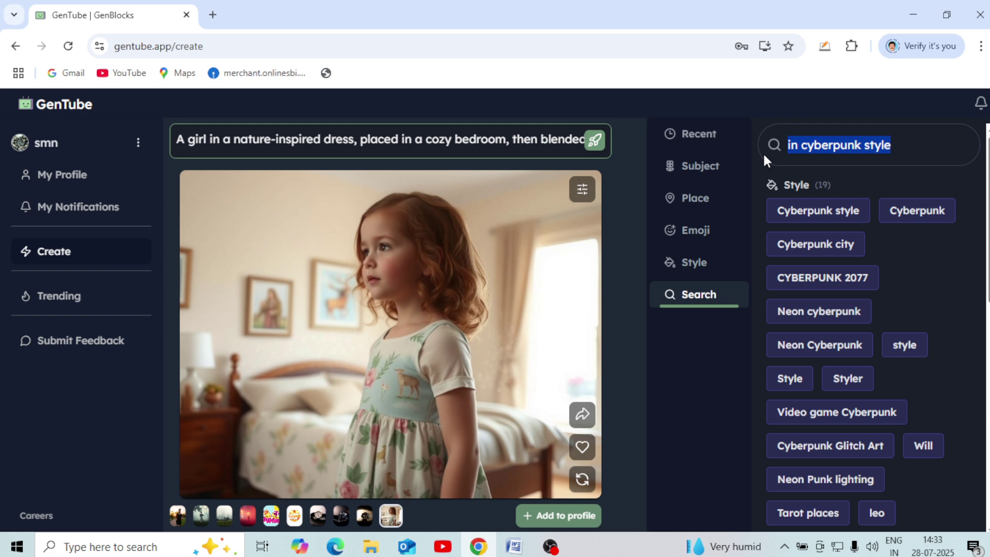
text(realism)
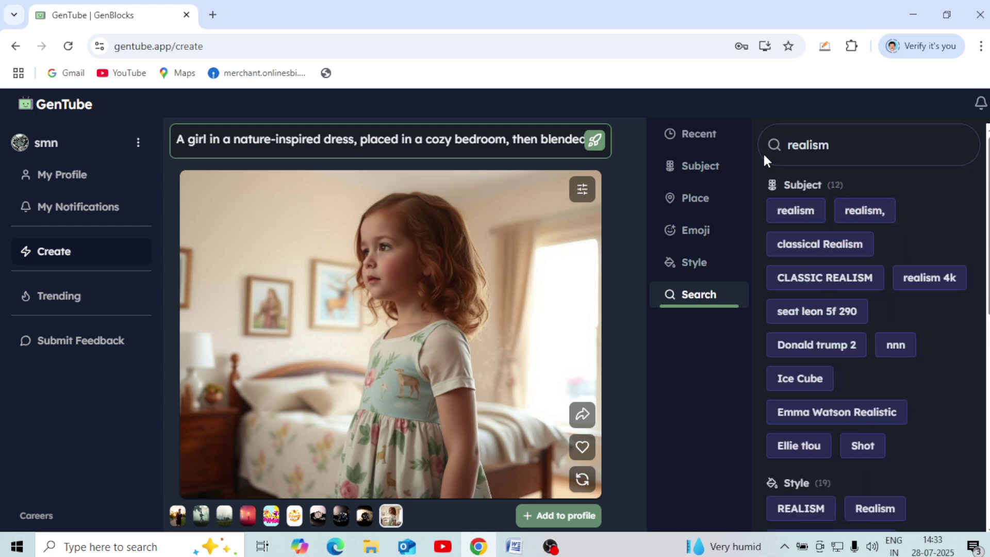
click(795, 216)
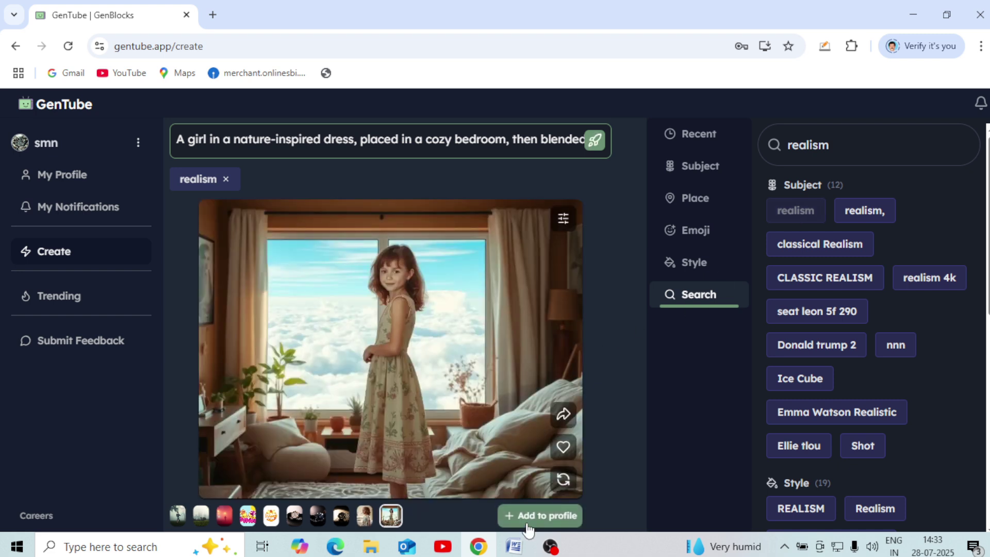
click(540, 516)
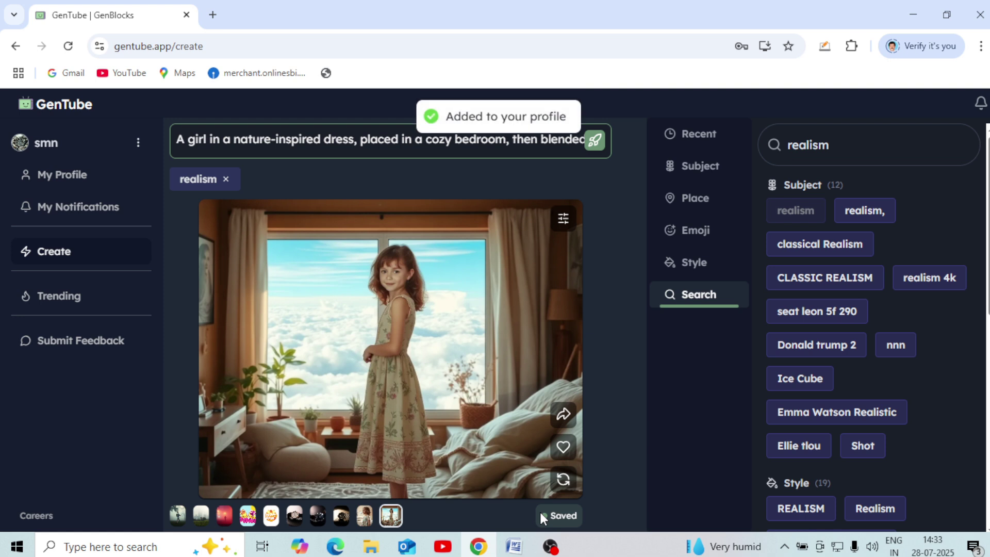
Step: Replace the realism block on the girl image with the hyper realism style block
click(226, 179)
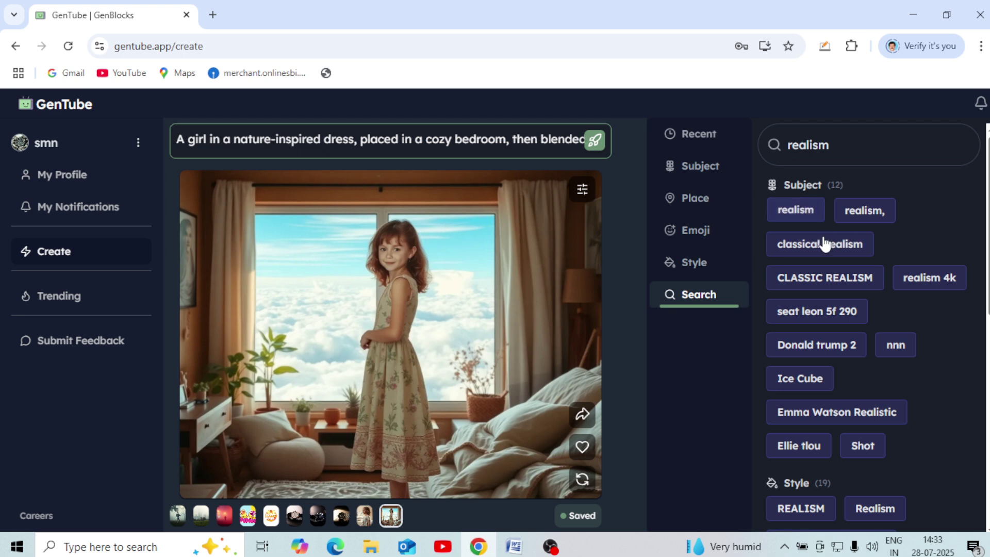
scroll(835, 255, down, 5)
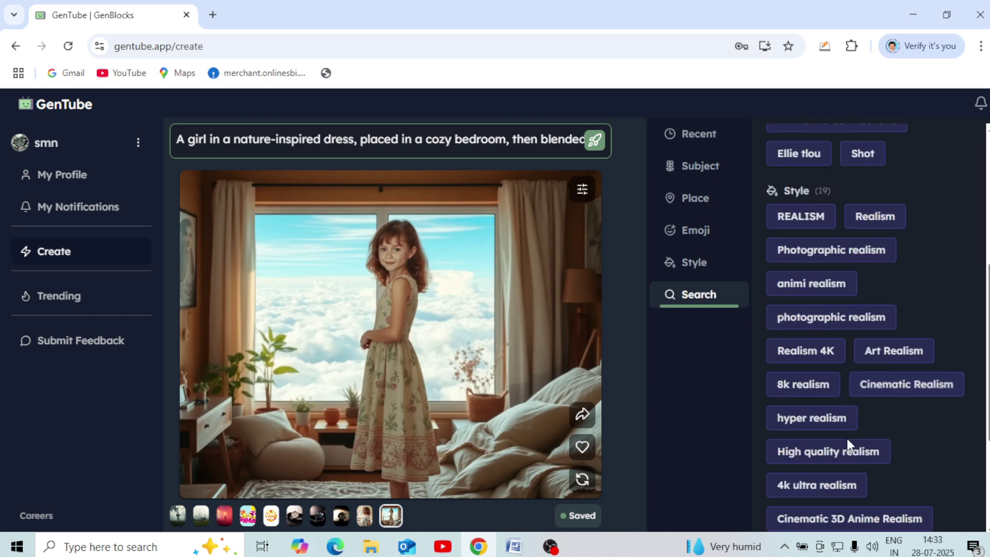
click(835, 418)
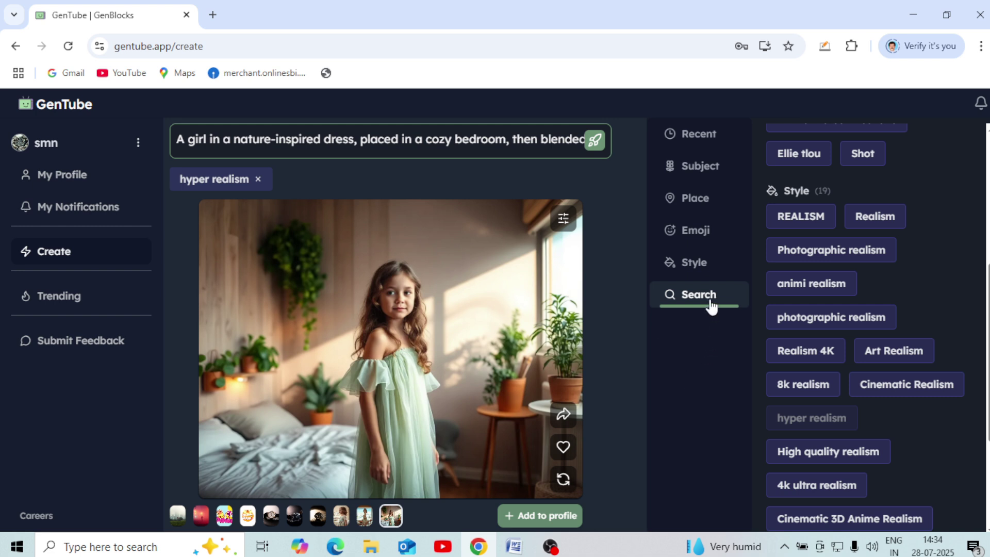
Step: Search the blocks for "vintage" and apply the Vintage style block to the girl image
scroll(876, 328, up, 5)
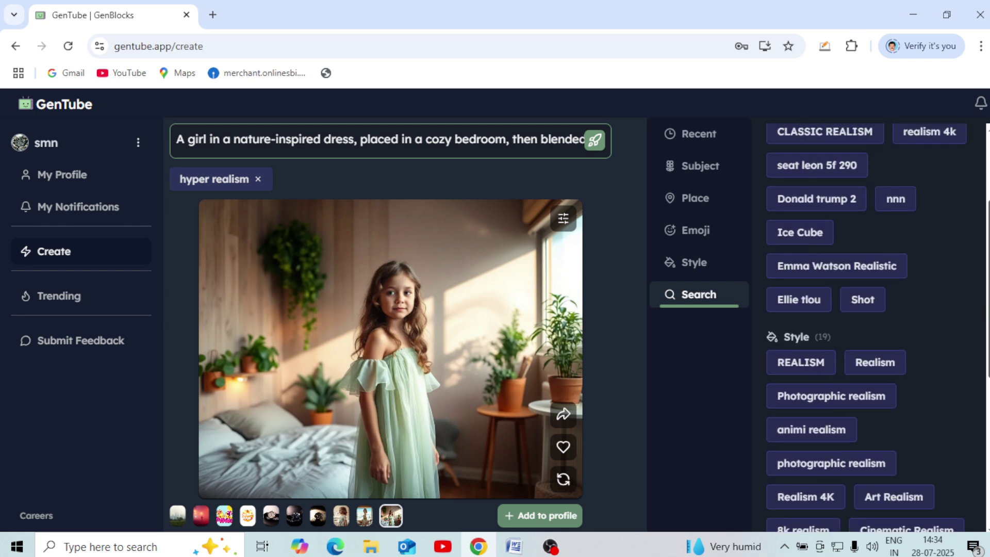
drag(859, 154, 713, 141)
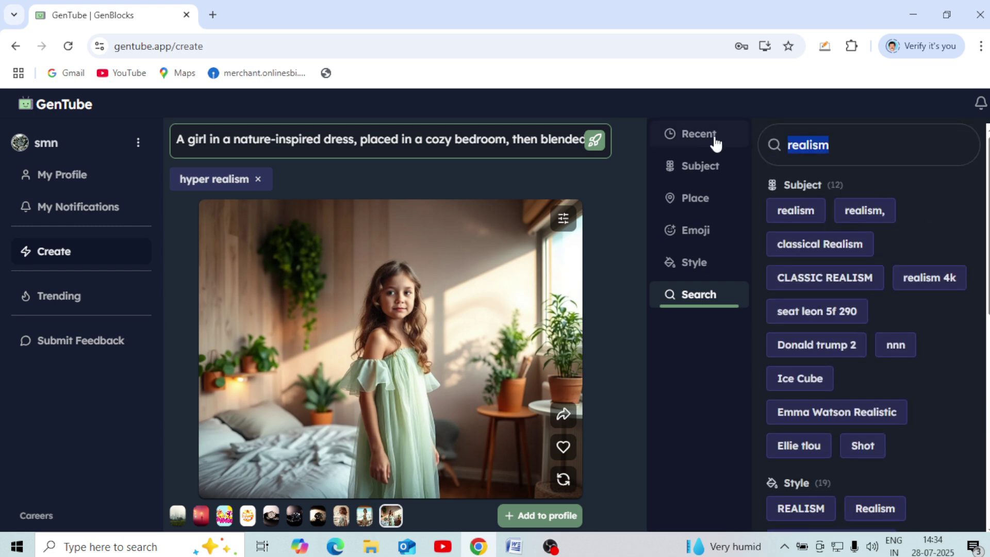
text(vi)
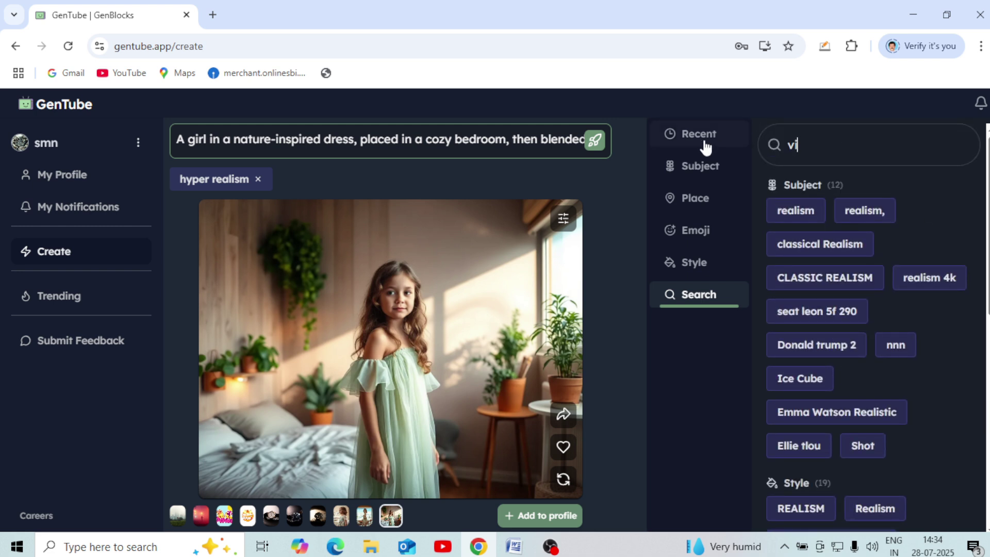
text(ntage)
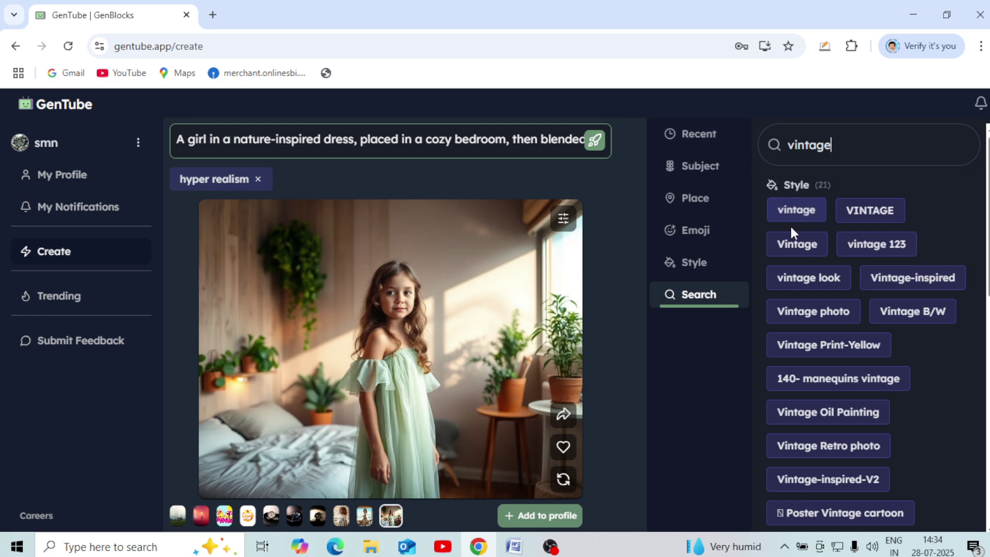
click(794, 244)
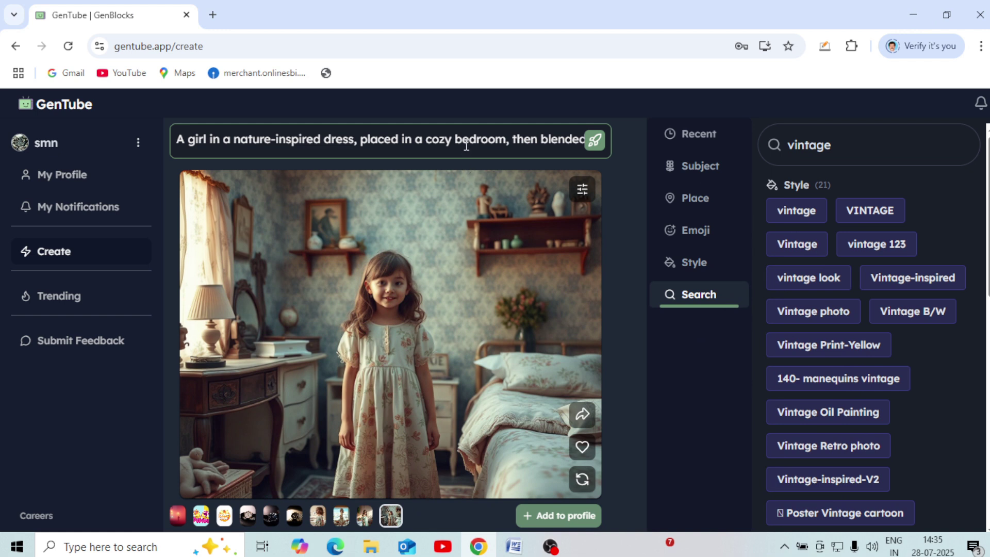
Step: Replace the prompt with "Magical fox in a fantasy forest." and generate the image
click(467, 146)
drag(453, 157, 172, 146)
text("Magical fox in a fantasy forest.")
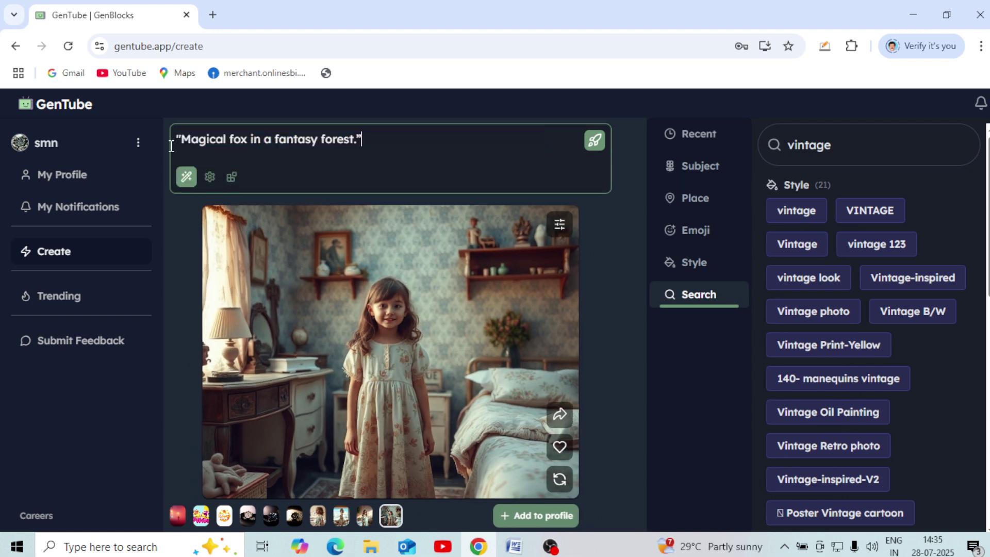
key(Return)
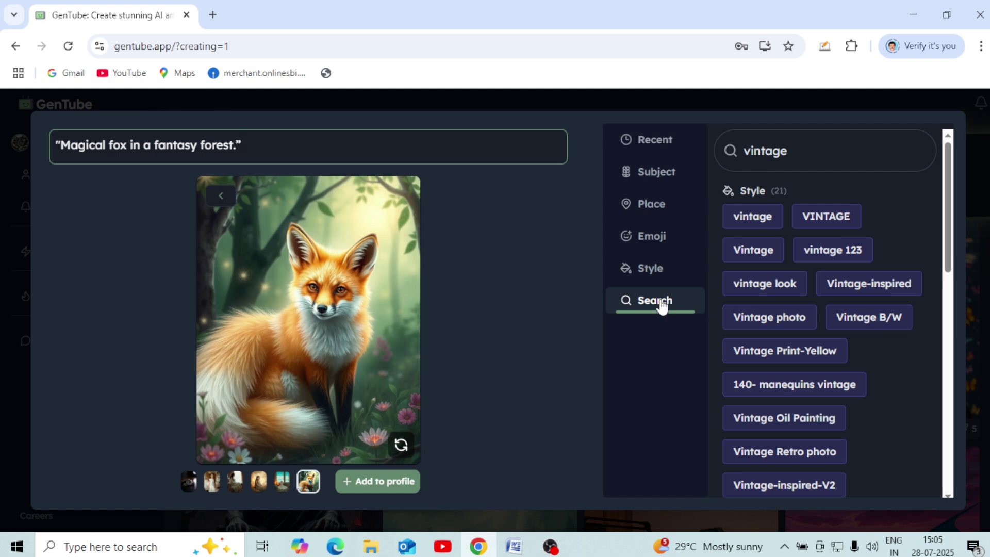
Step: Search the blocks for "anime" and apply the ANIME style block to the fox image
drag(791, 150, 725, 147)
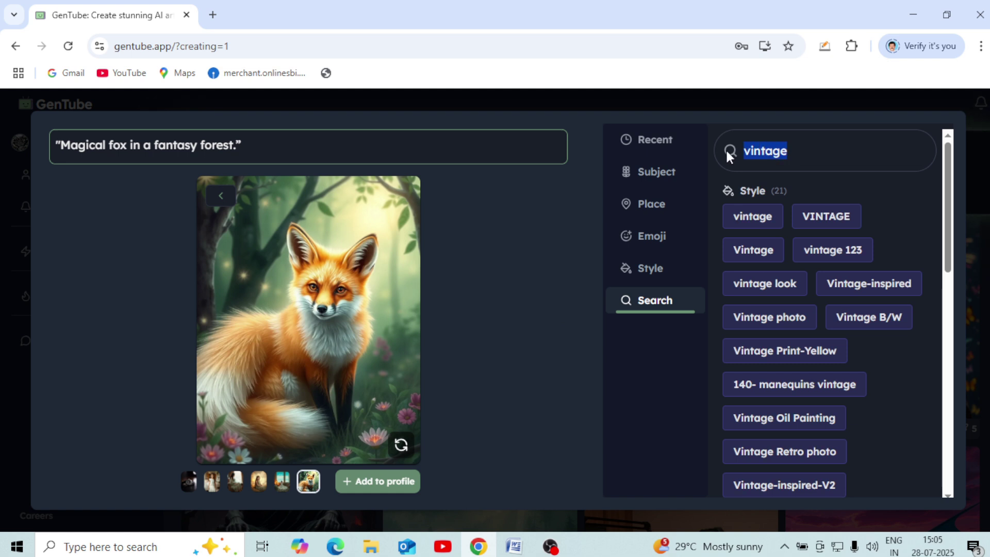
text(anime)
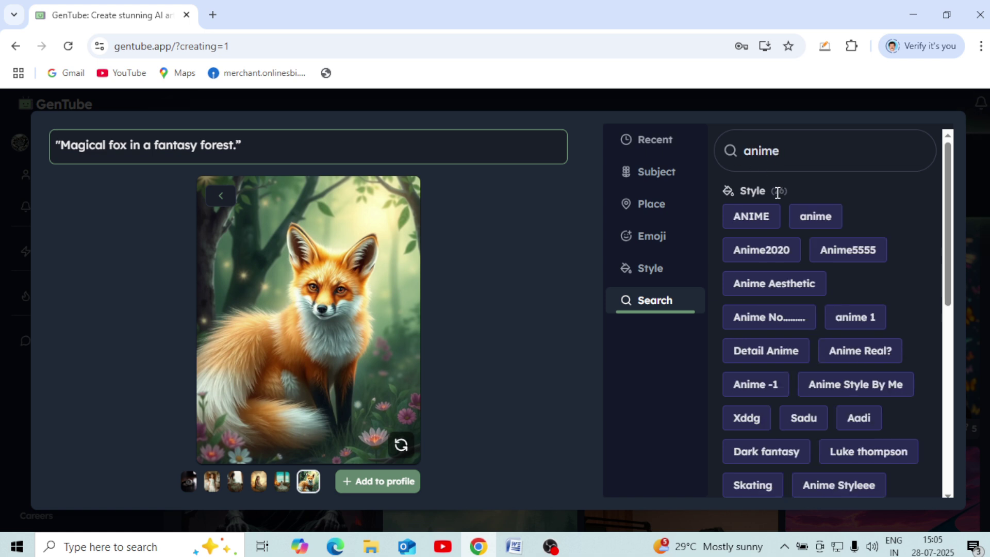
click(750, 216)
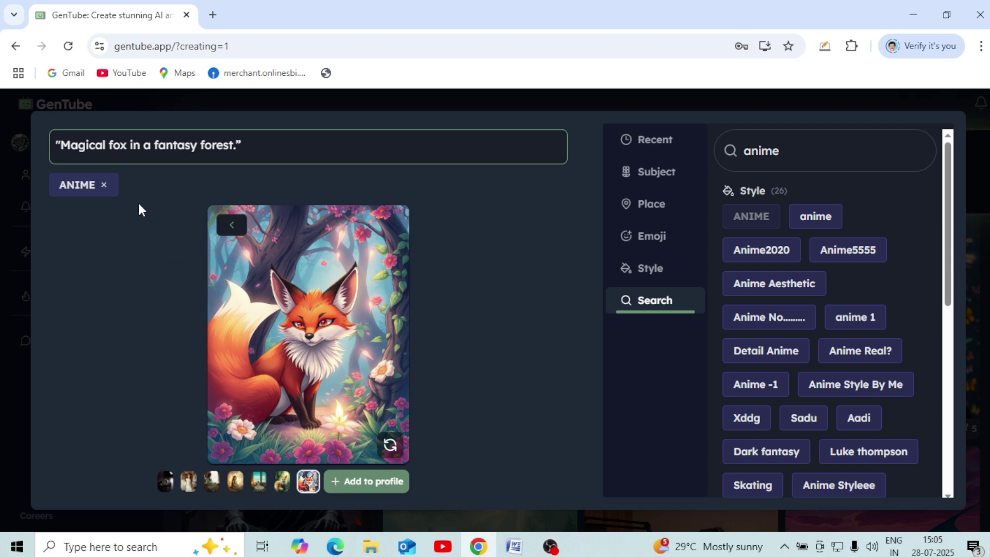
Step: Replace the ANIME block on the fox image with the 4K Real style block, found by searching for "4K Real"
click(104, 189)
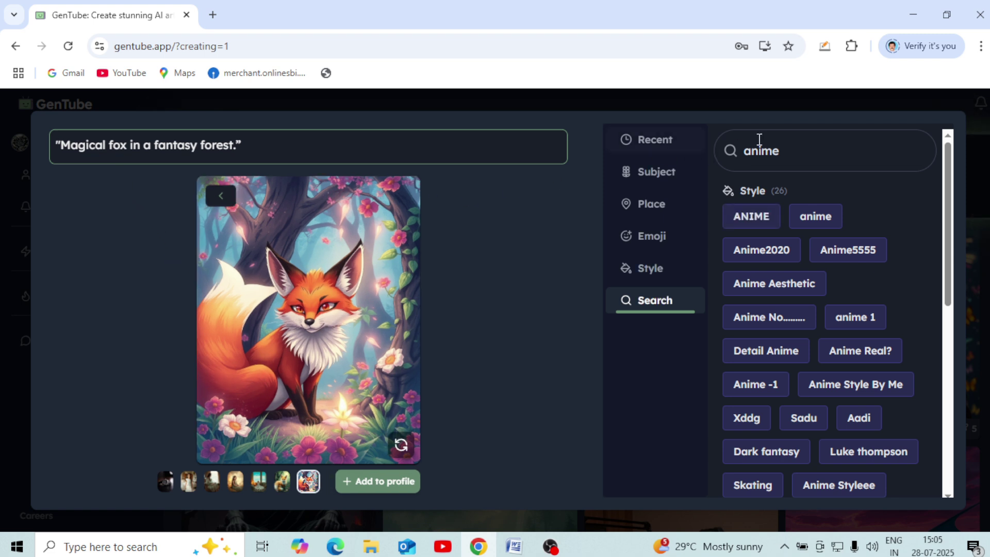
drag(781, 149, 738, 145)
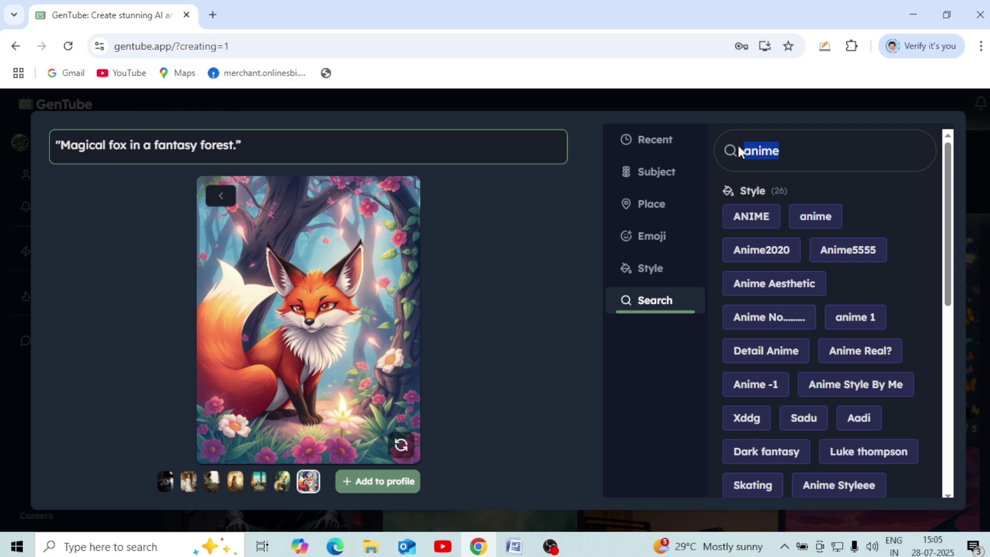
text(4K Real)
click(742, 217)
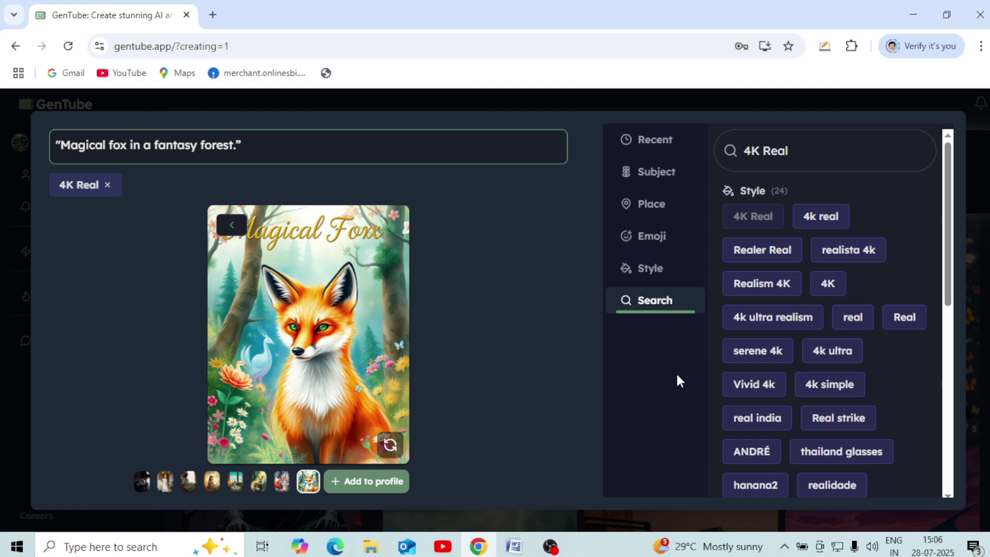
drag(798, 151, 700, 143)
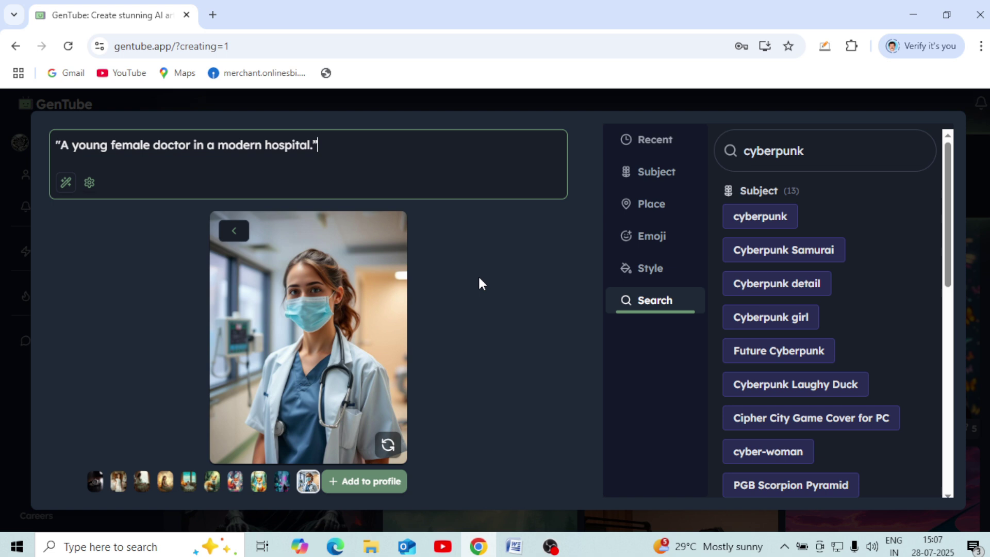
Step: Search the blocks for "realism" and apply the realism subject block to the young female doctor image
drag(810, 153, 685, 146)
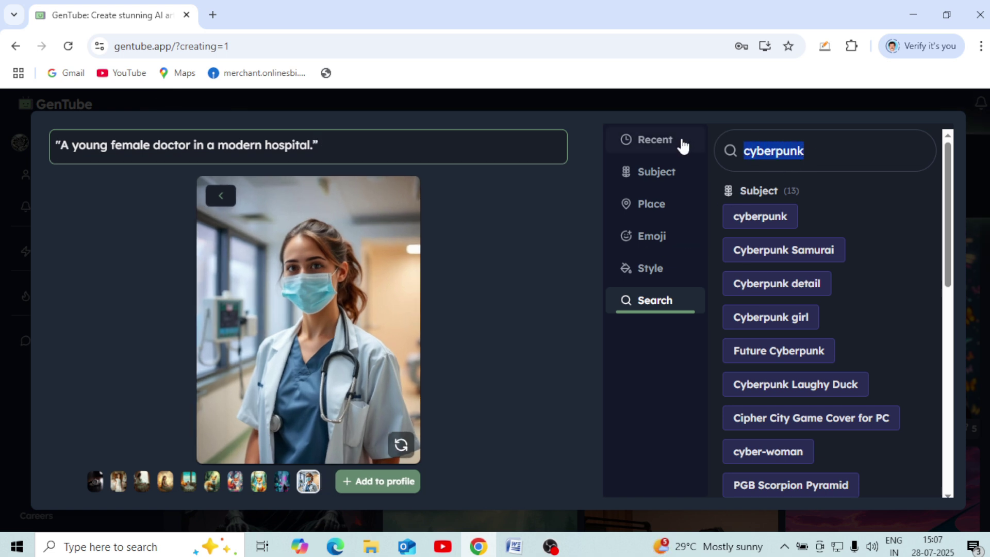
text(reali)
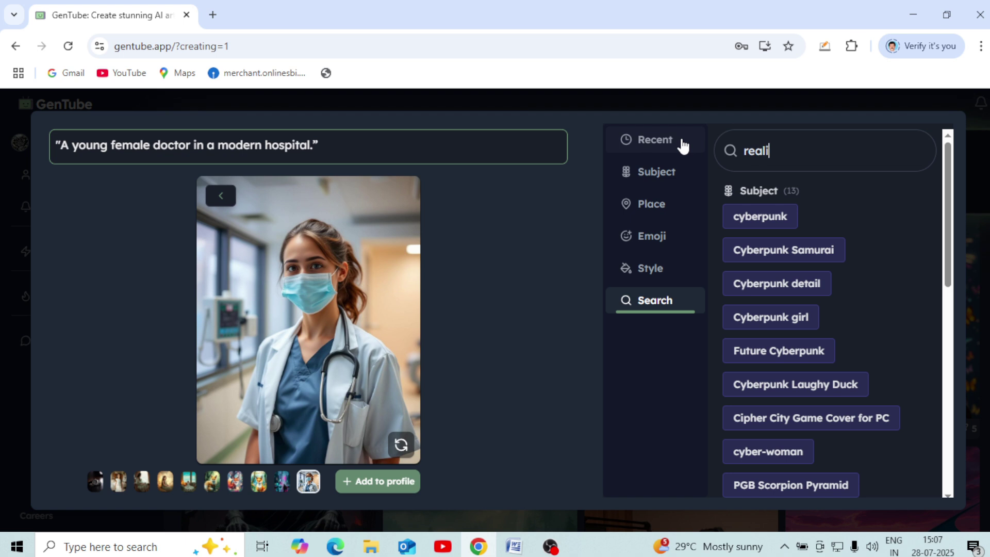
text(sm)
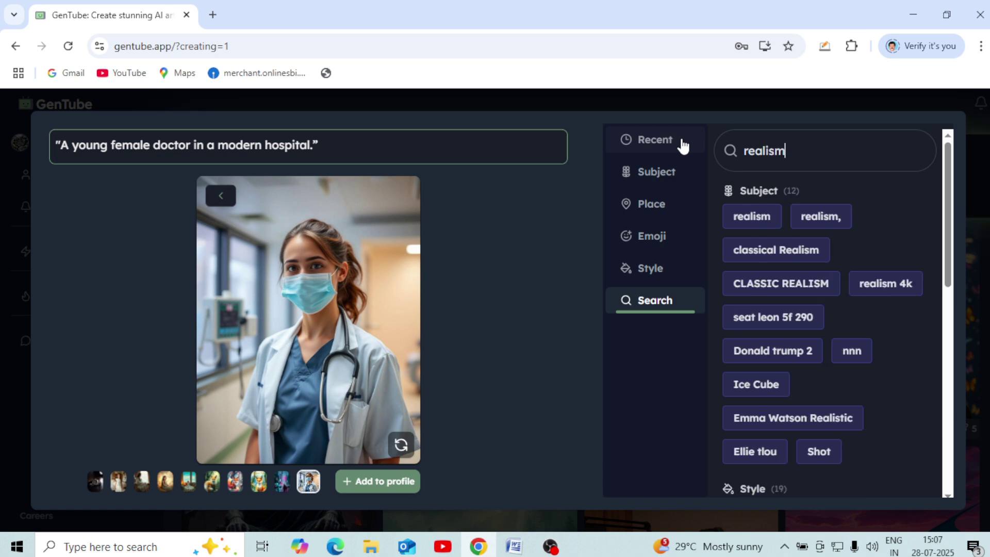
click(751, 222)
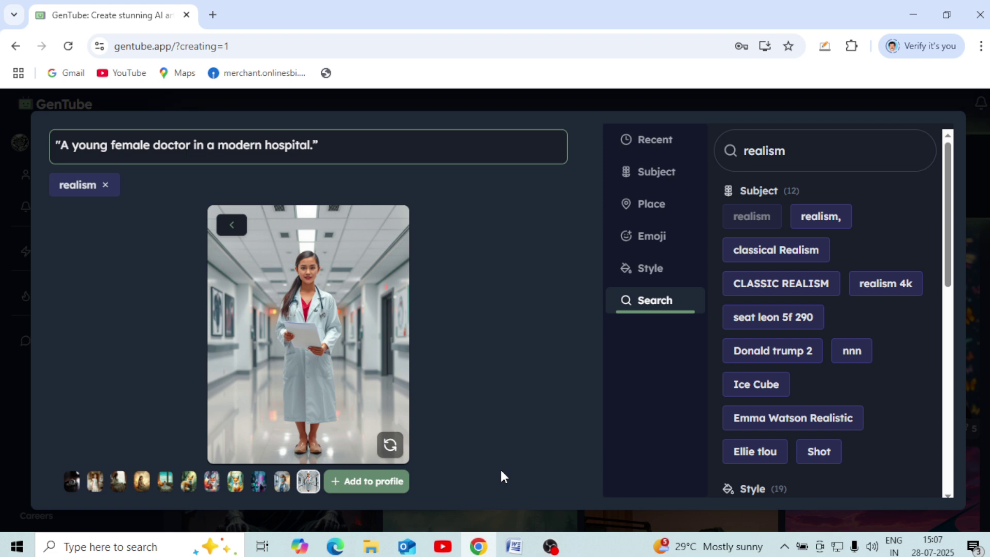
Step: Replace the realism block on the doctor image with the cyberpunk subject block and add the new image to the profile
click(106, 184)
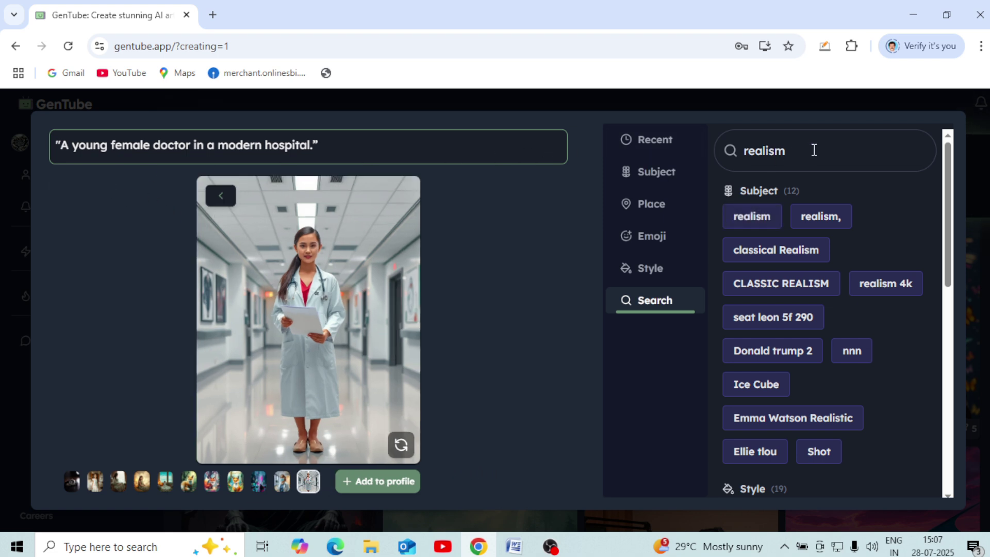
drag(814, 150, 692, 155)
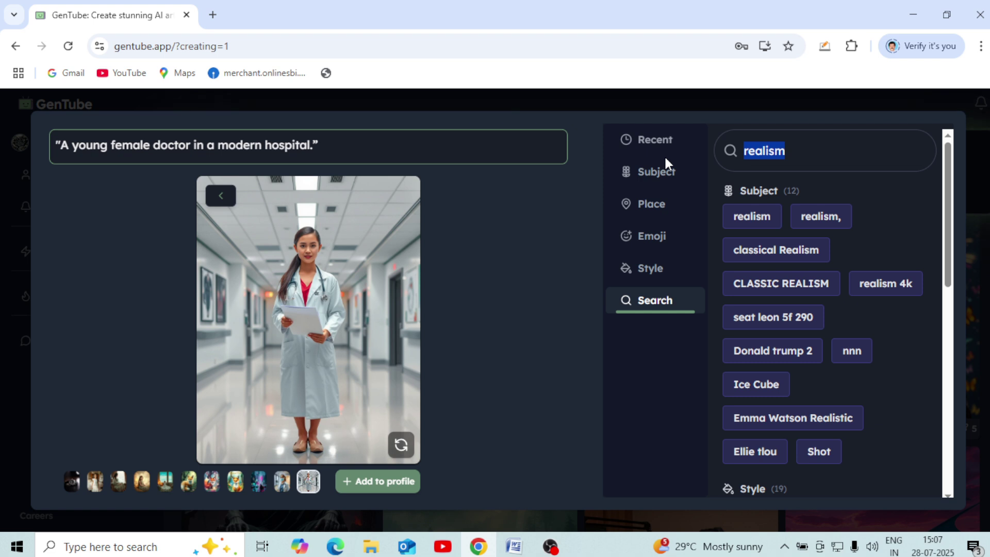
text(cyb)
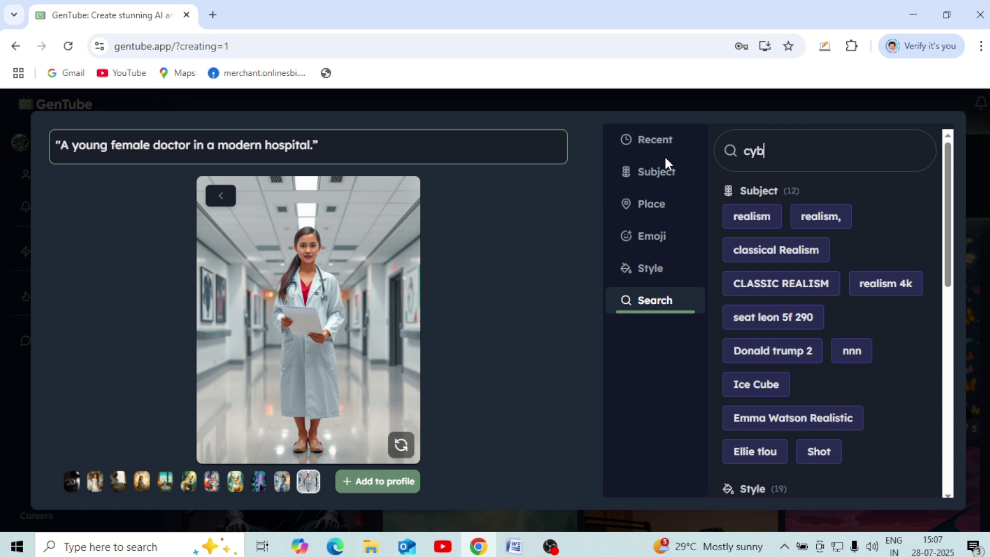
text(erpu)
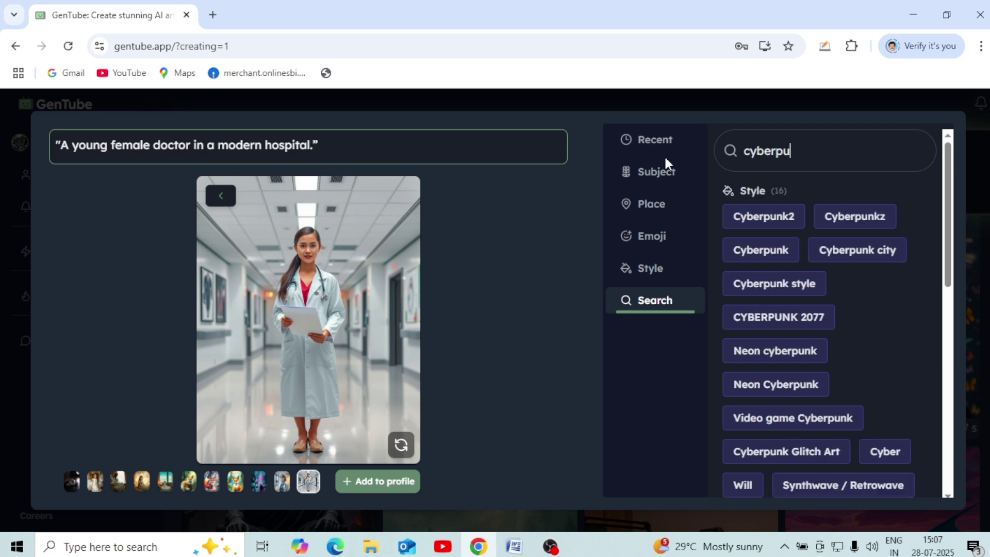
text(nk)
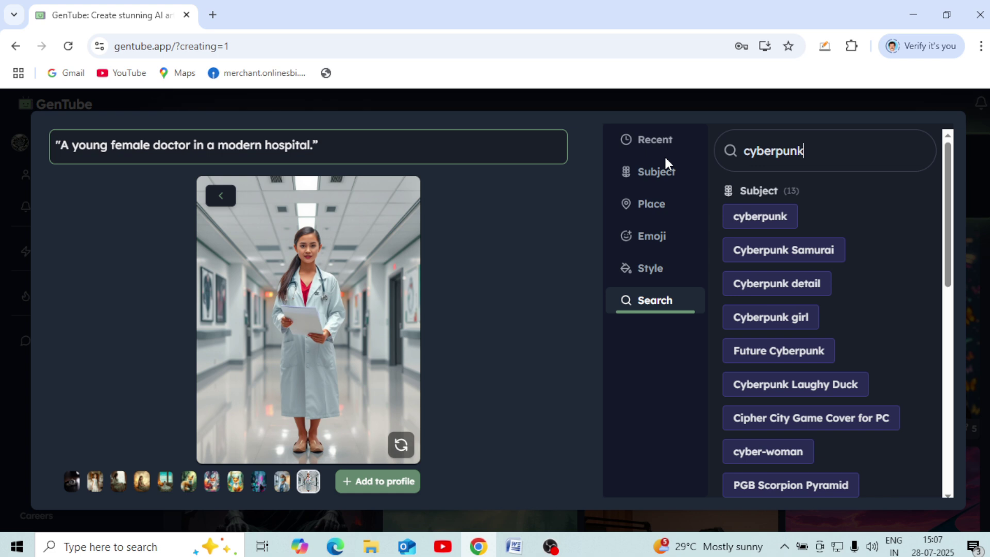
click(744, 222)
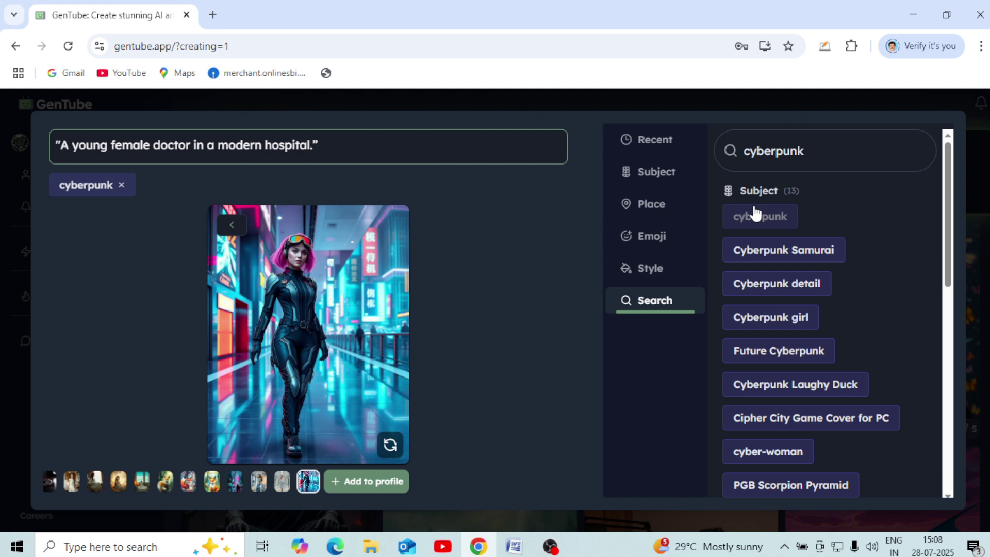
click(363, 491)
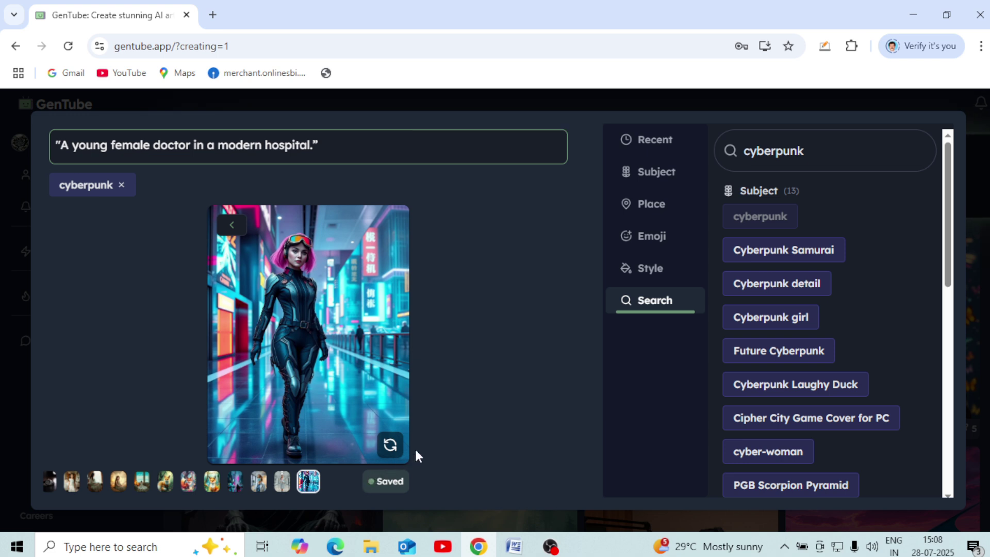
Step: Remove the cyberpunk block from the doctor prompt and leave the image creator for the home page
click(122, 185)
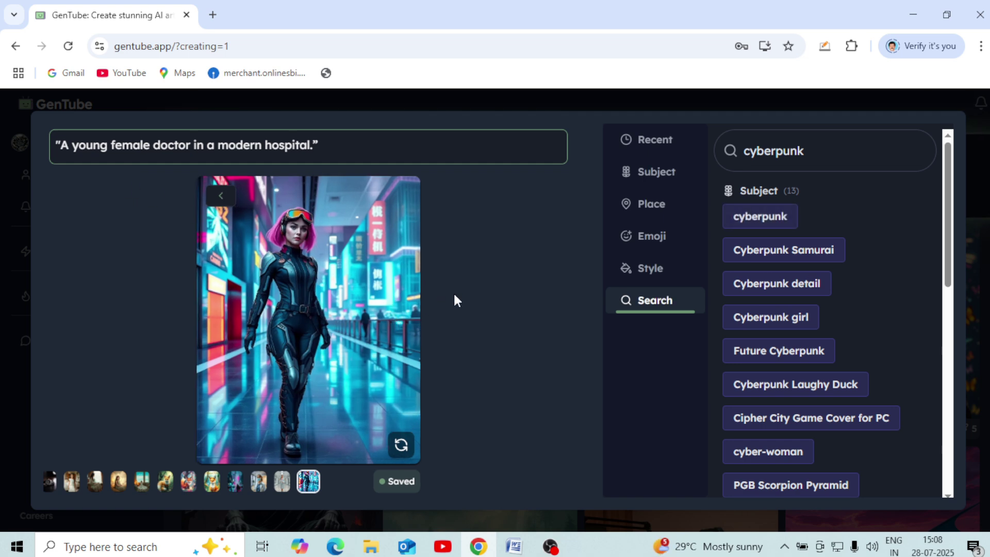
click(15, 46)
key(Escape)
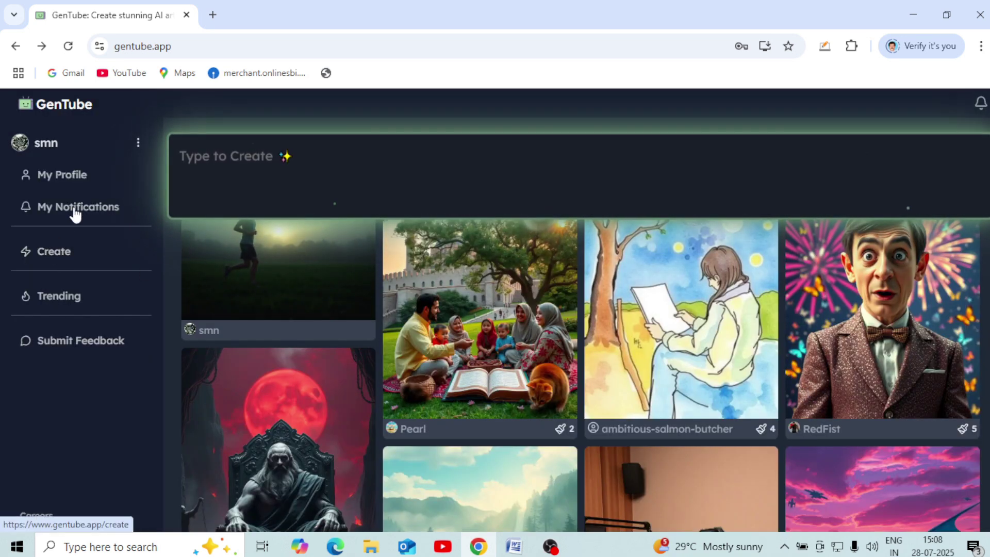
Step: Open the user's own profile and look through the saved images in My Spotlight
click(74, 183)
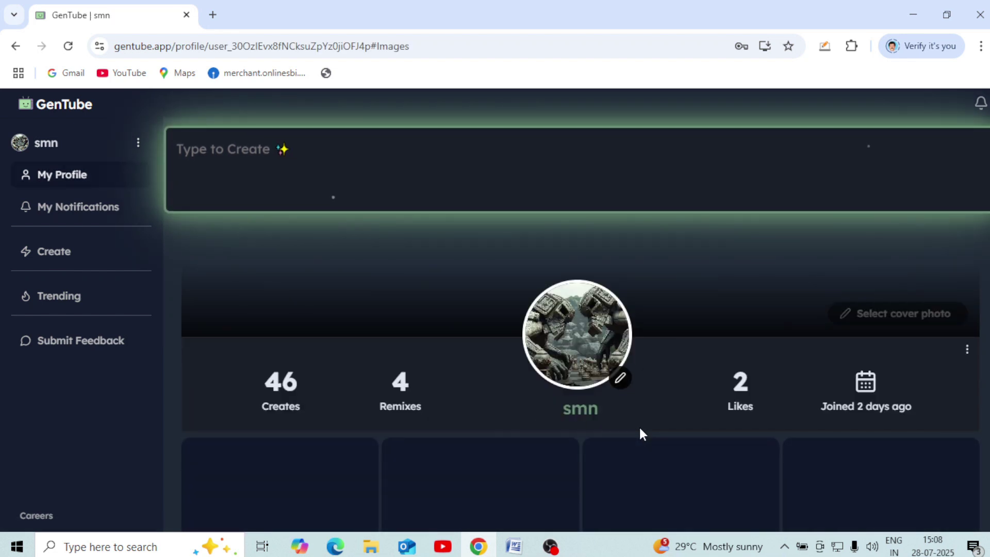
scroll(642, 433, down, 3)
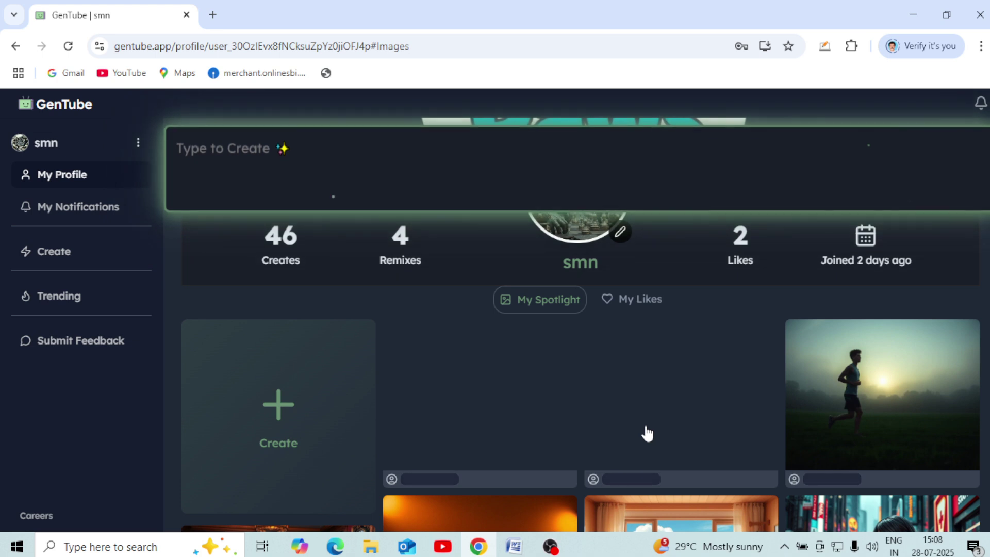
scroll(648, 433, down, 1)
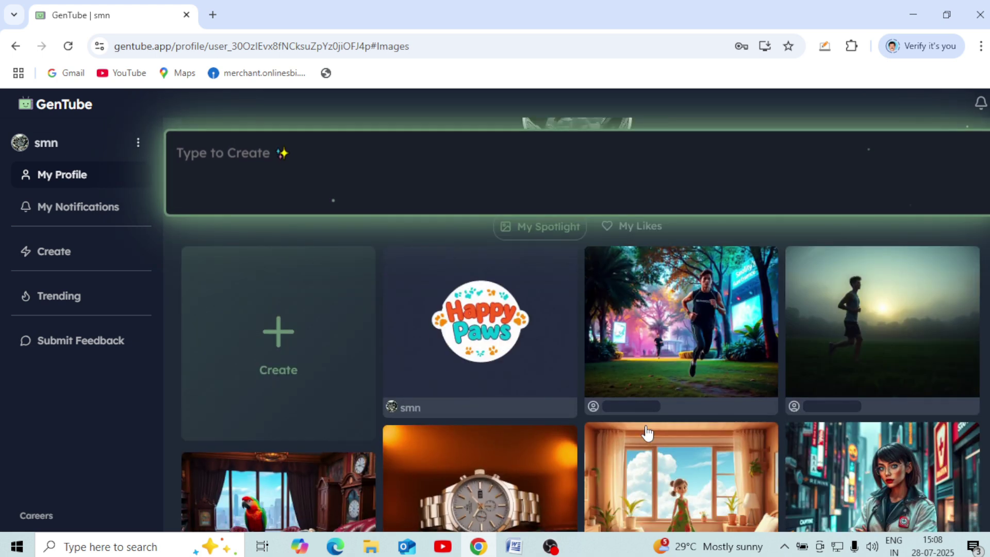
scroll(648, 433, down, 1)
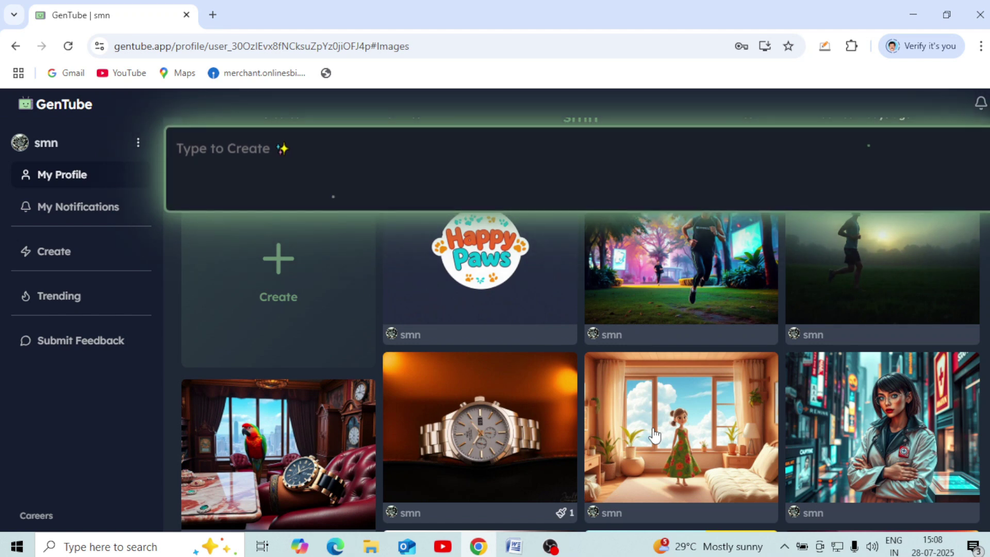
scroll(654, 435, up, 1)
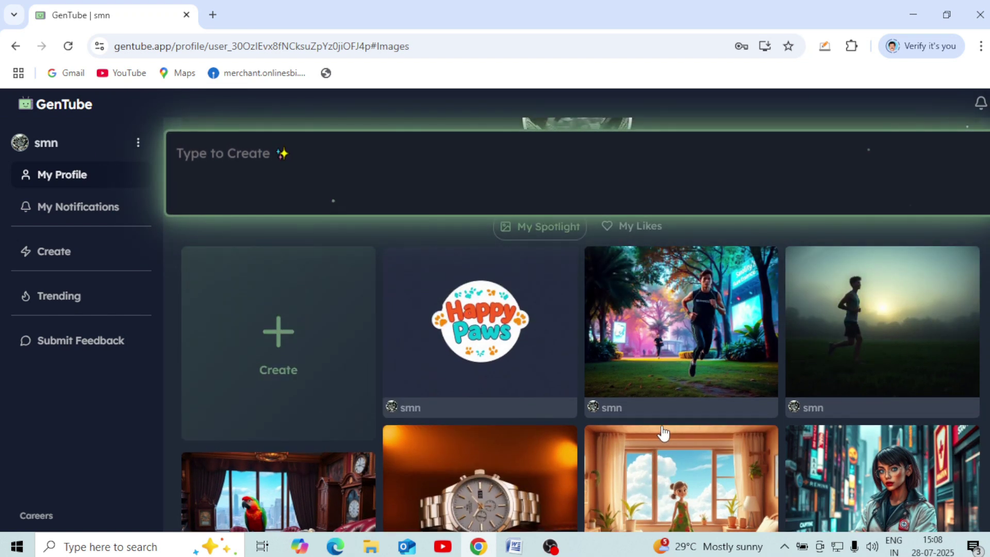